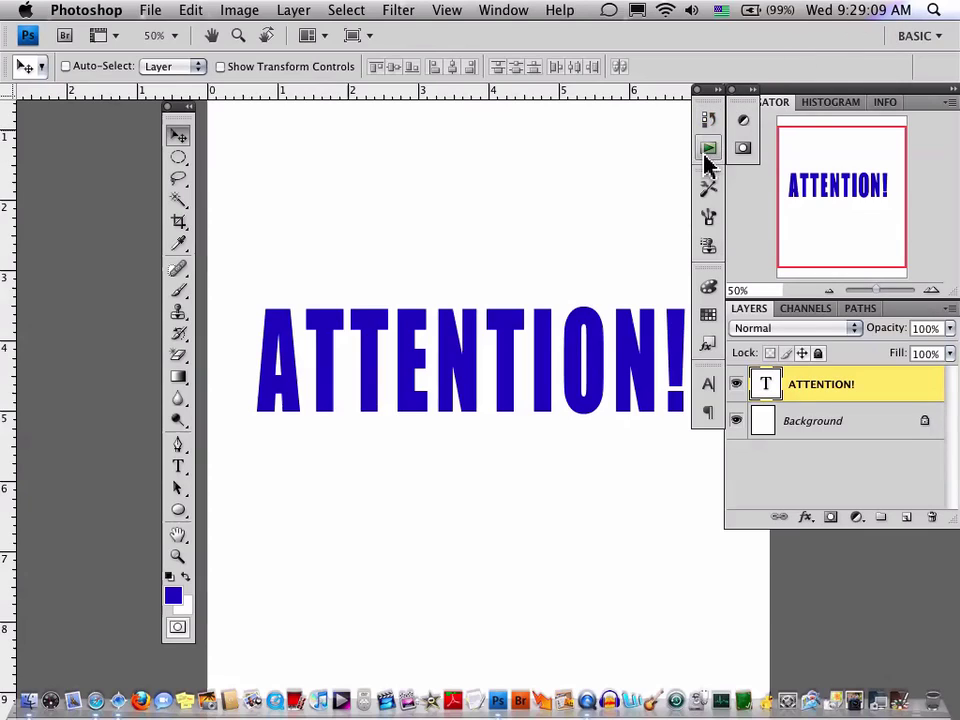
Check the ATTENTION! text's font in the Character panel and keep it Impact at 72 pt
click(709, 390)
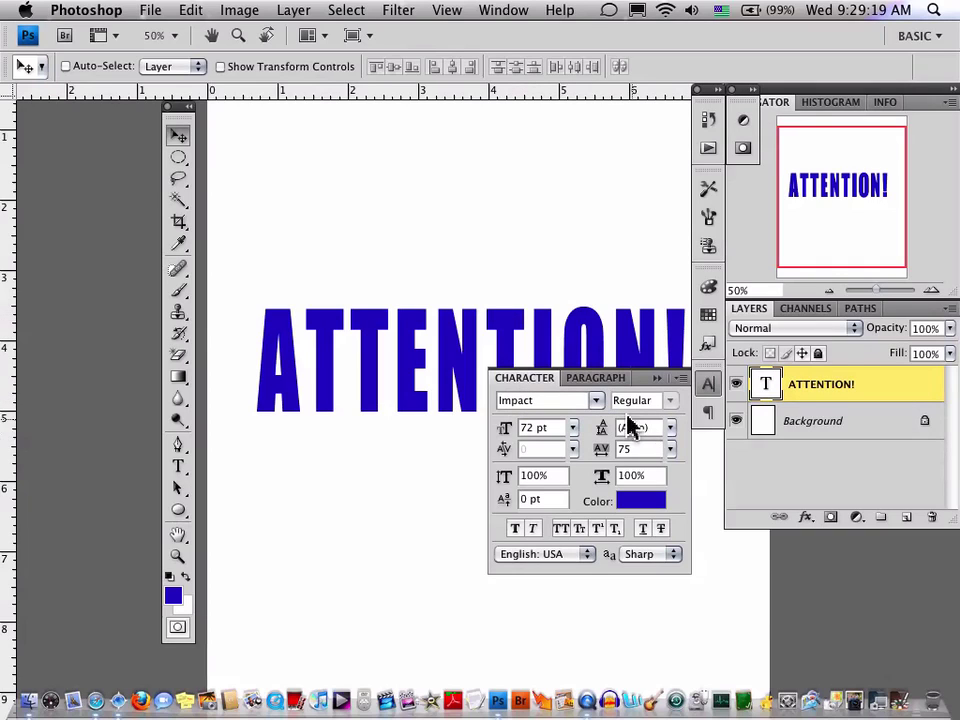
click(598, 403)
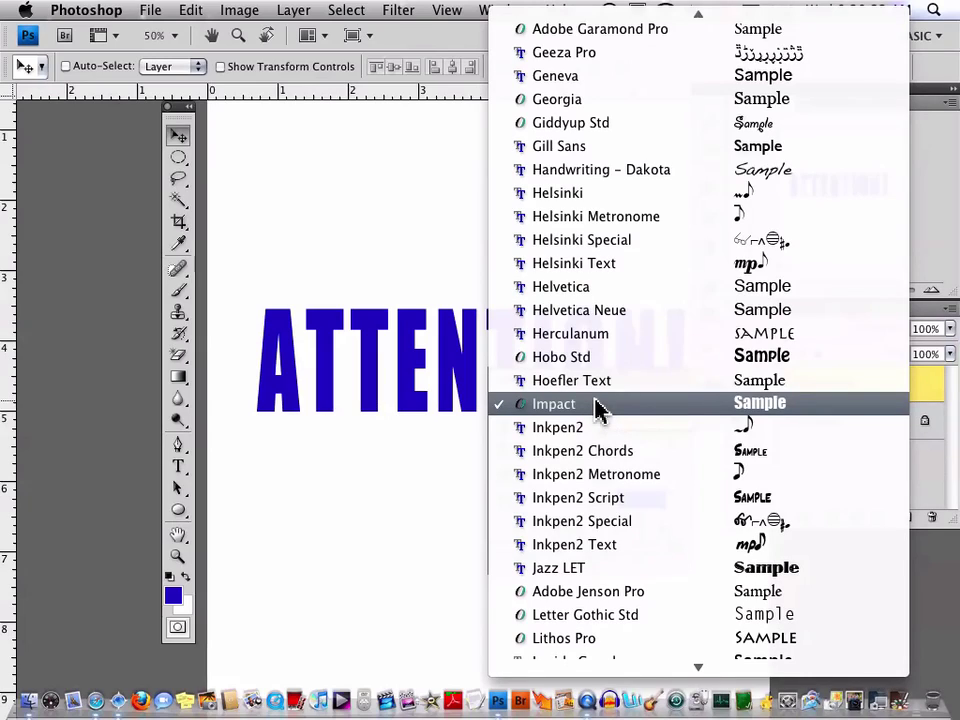
mouse_move(735, 14)
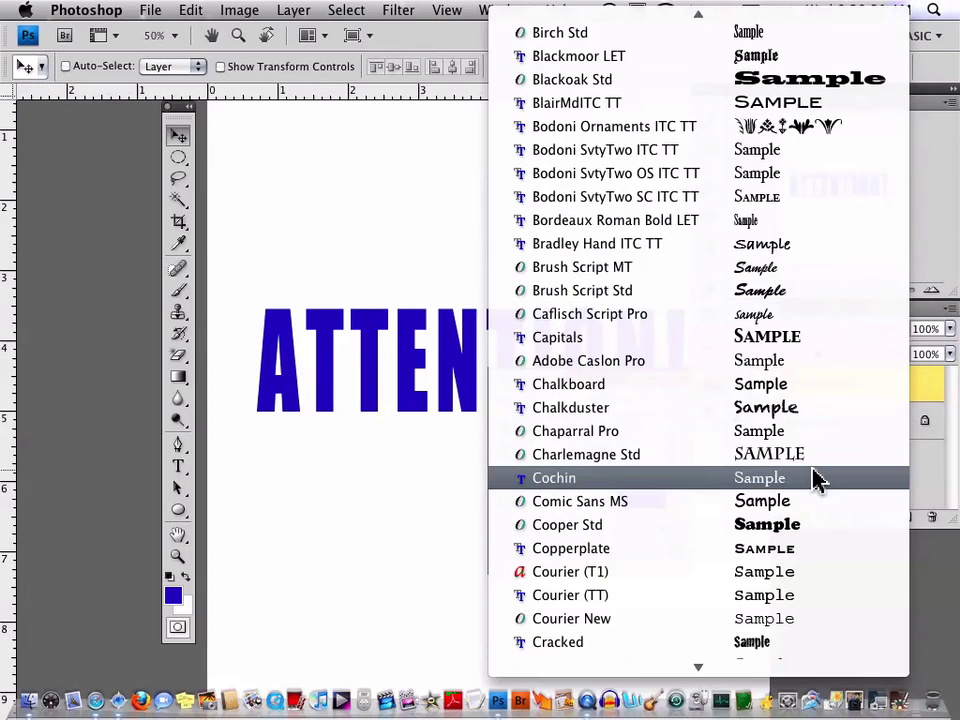
mouse_move(792, 665)
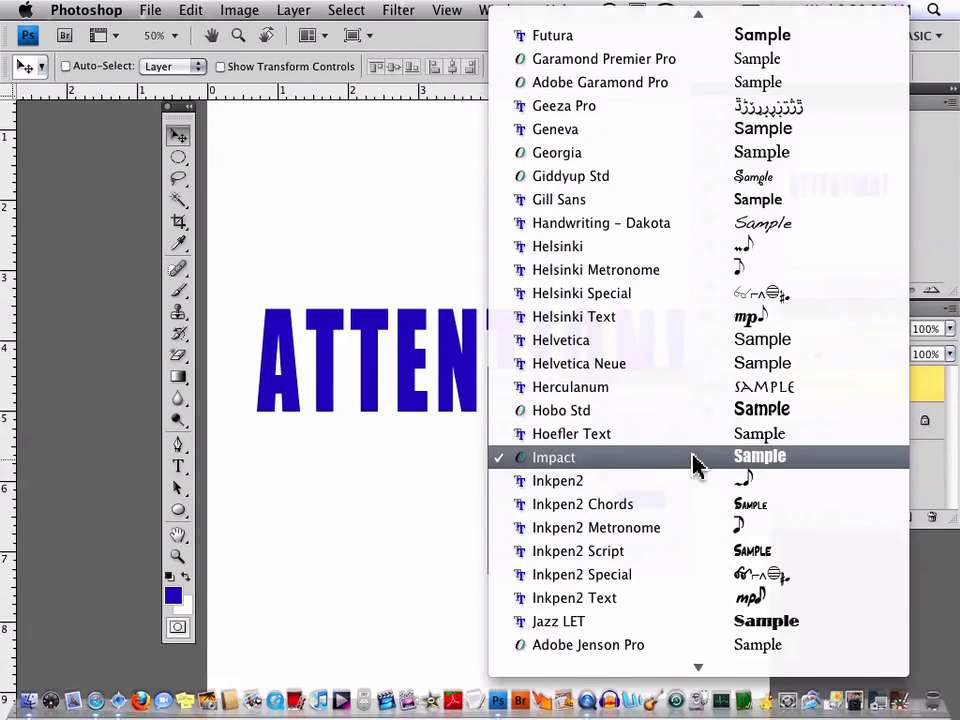
click(767, 467)
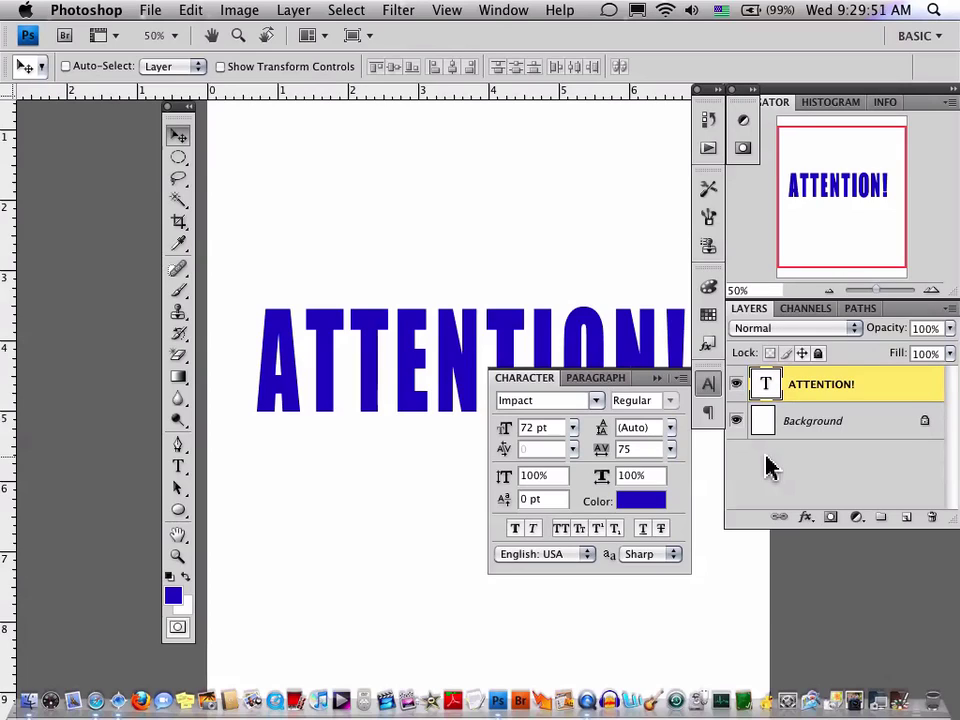
Free-transform the ATTENTION! text, stretching it much taller and slightly wider to the left
click(527, 380)
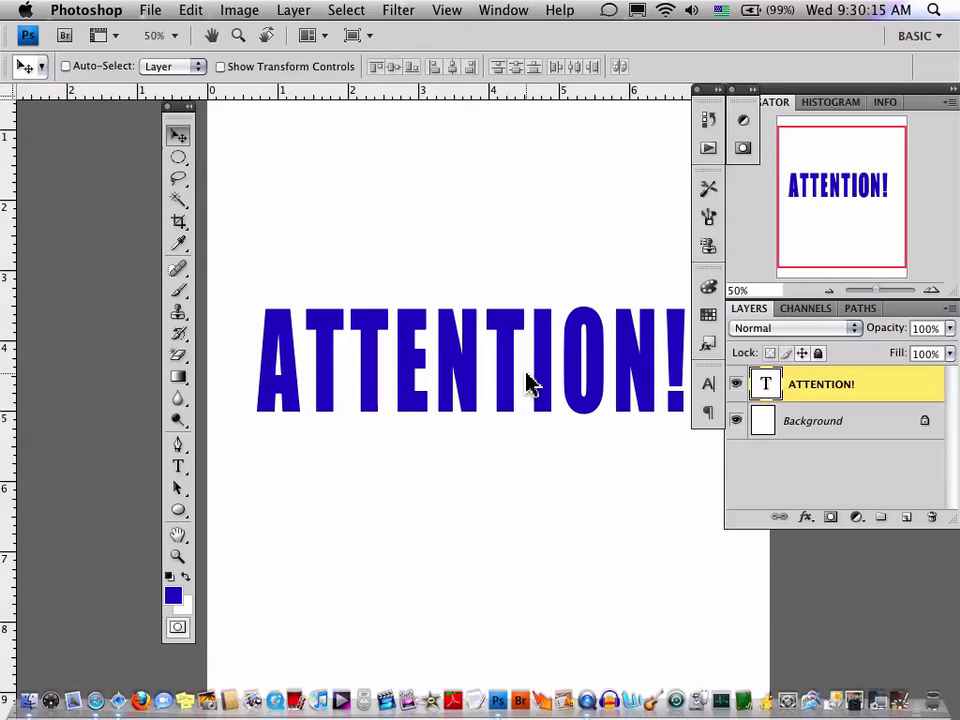
key(super+t)
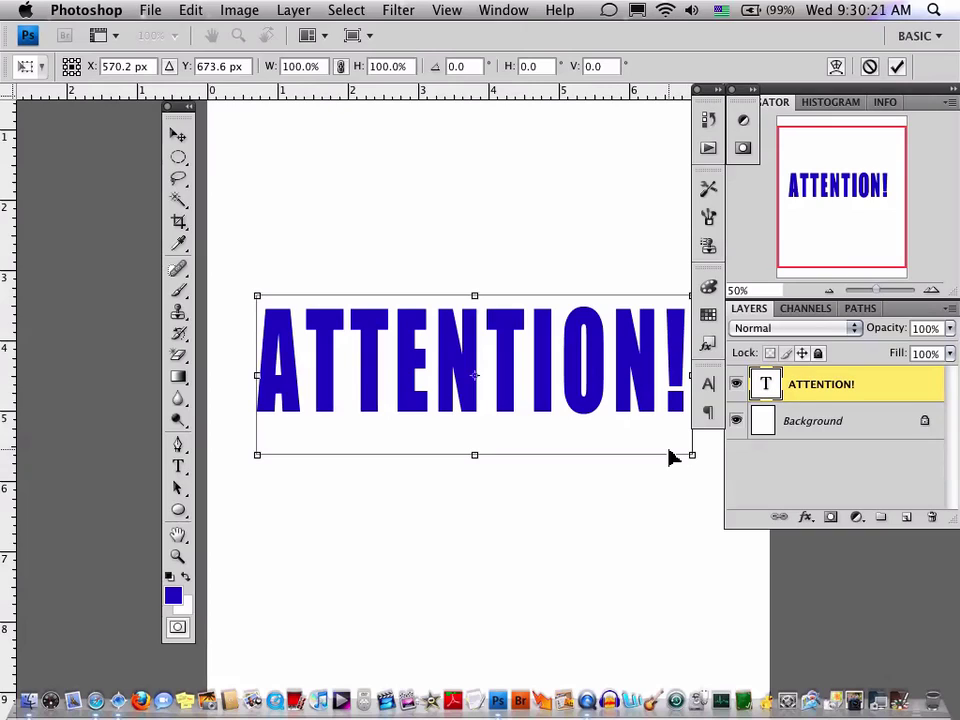
drag(476, 455, 476, 529)
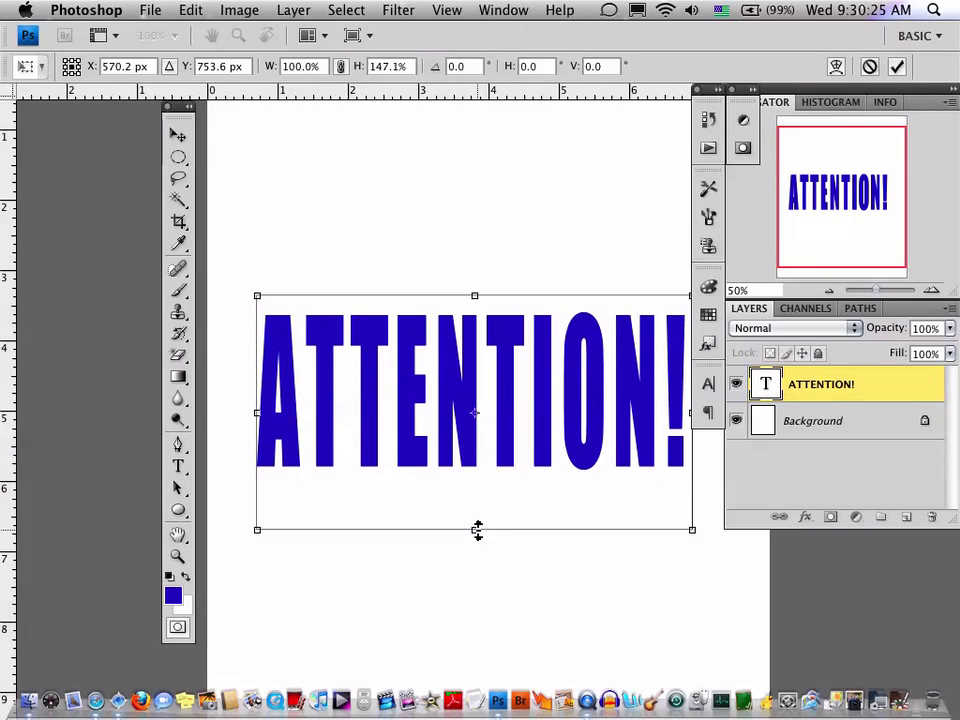
drag(256, 412, 228, 420)
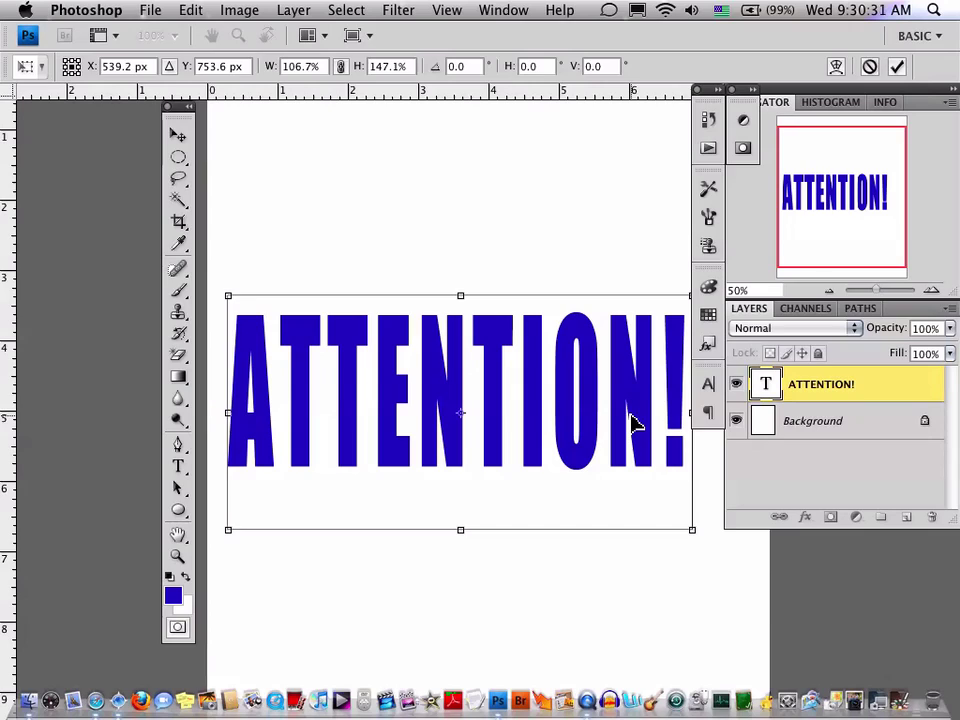
key(Return)
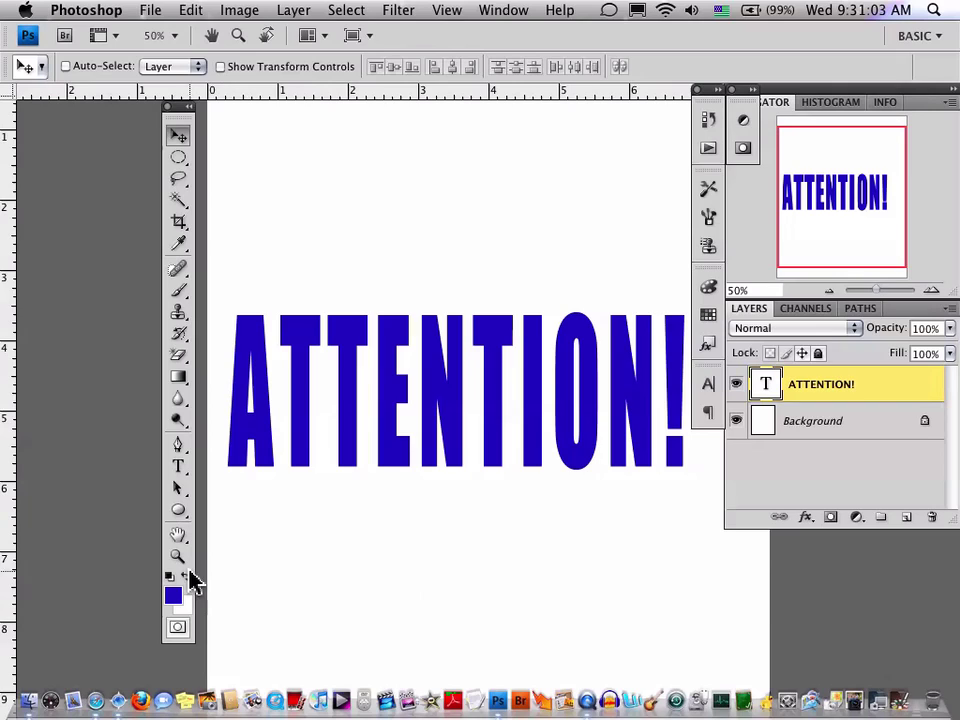
Swap to a white foreground colour and fill the ATTENTION! text with white
click(185, 578)
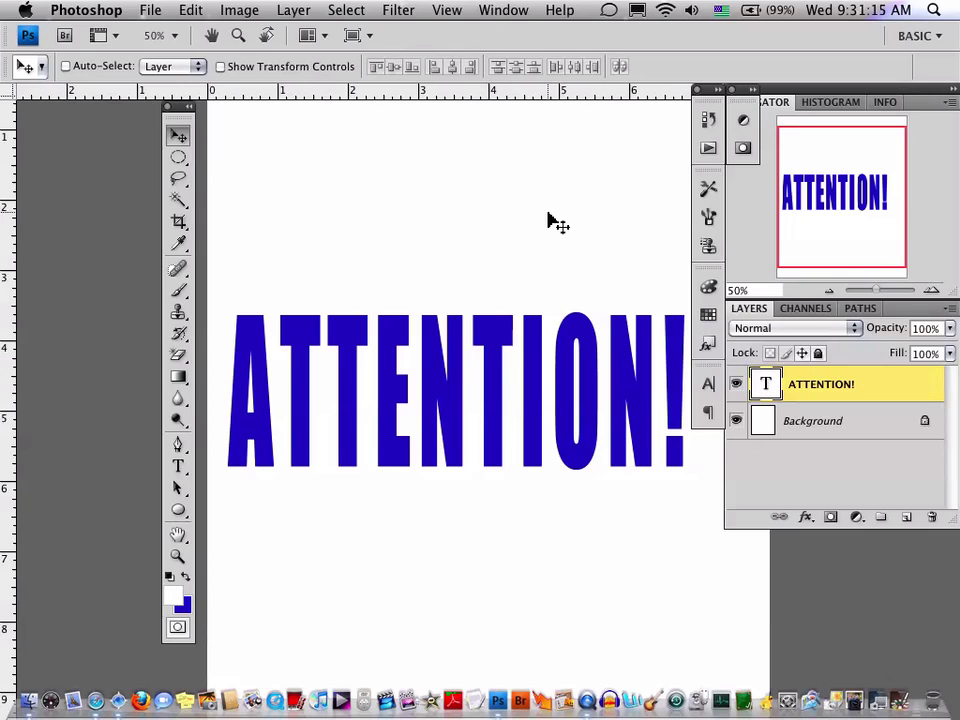
key(alt+BackSpace)
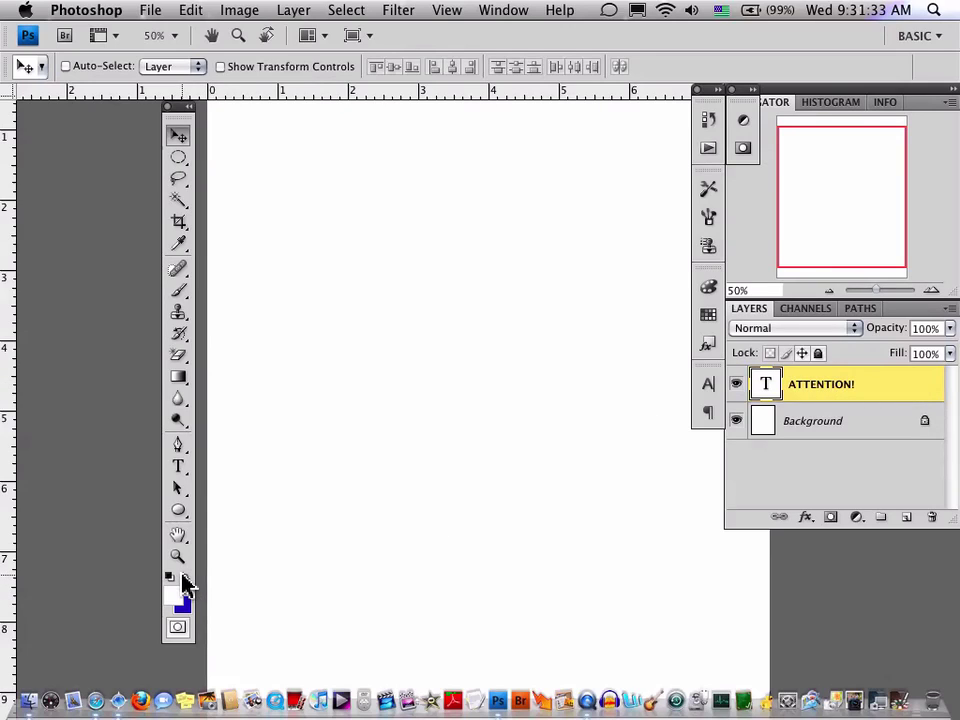
Restore blue as the foreground colour and add an Outer Glow effect to the text layer
click(184, 582)
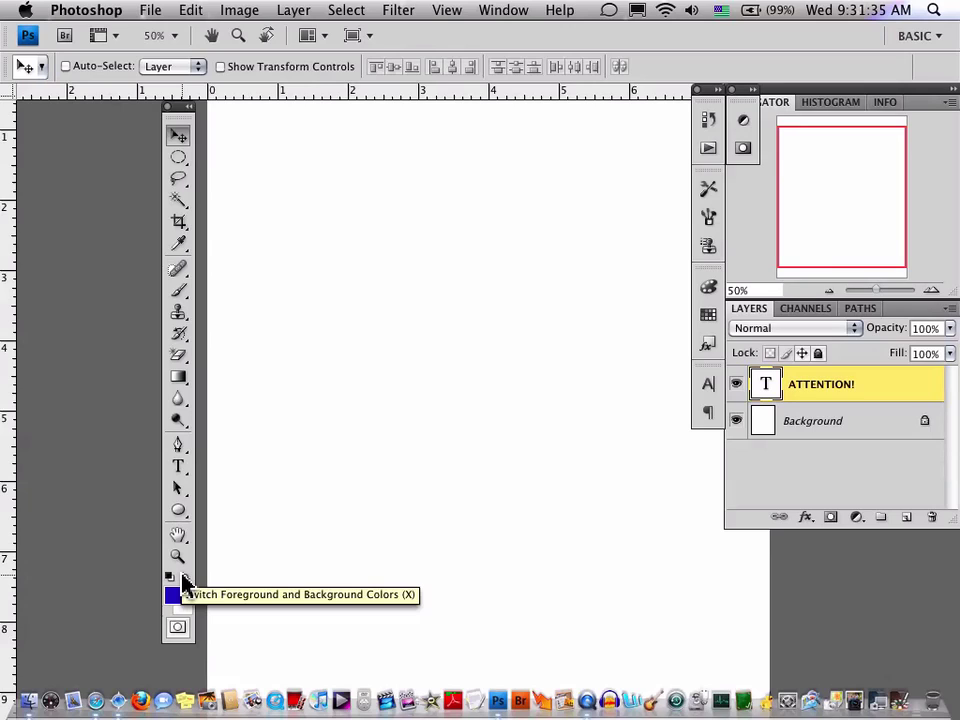
click(806, 520)
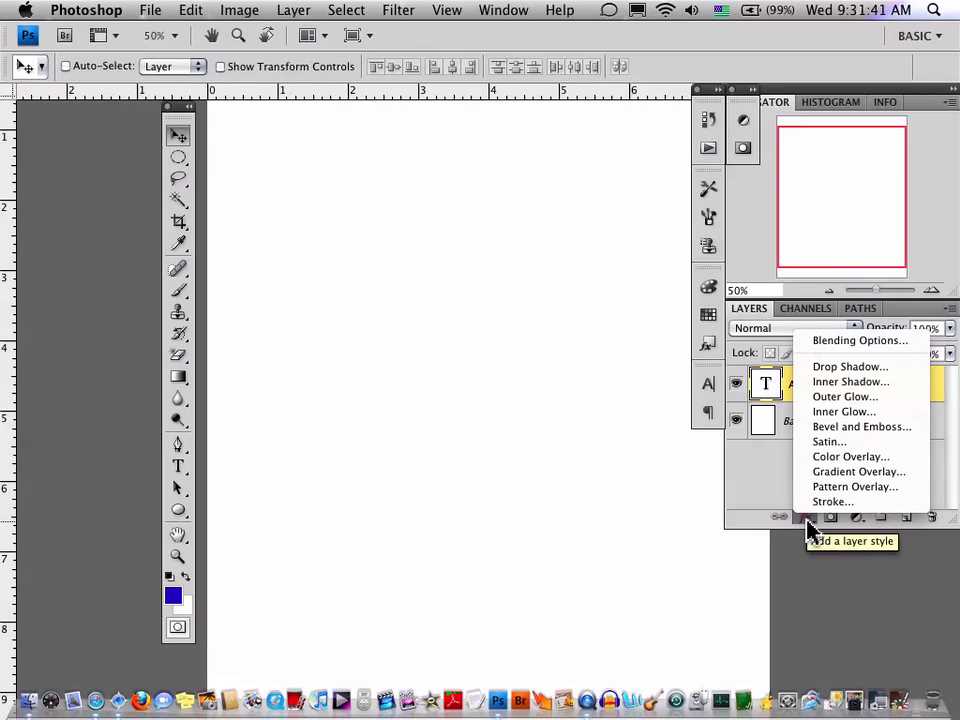
click(846, 400)
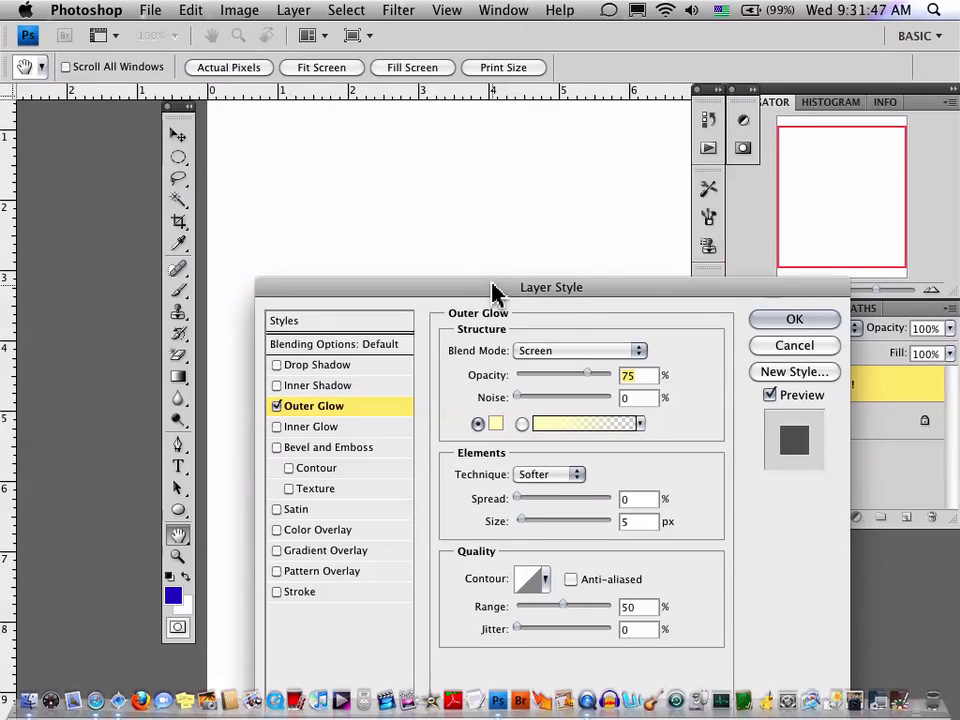
Set the outer glow blend mode to Normal and bring up its colour picker
drag(492, 290, 471, 189)
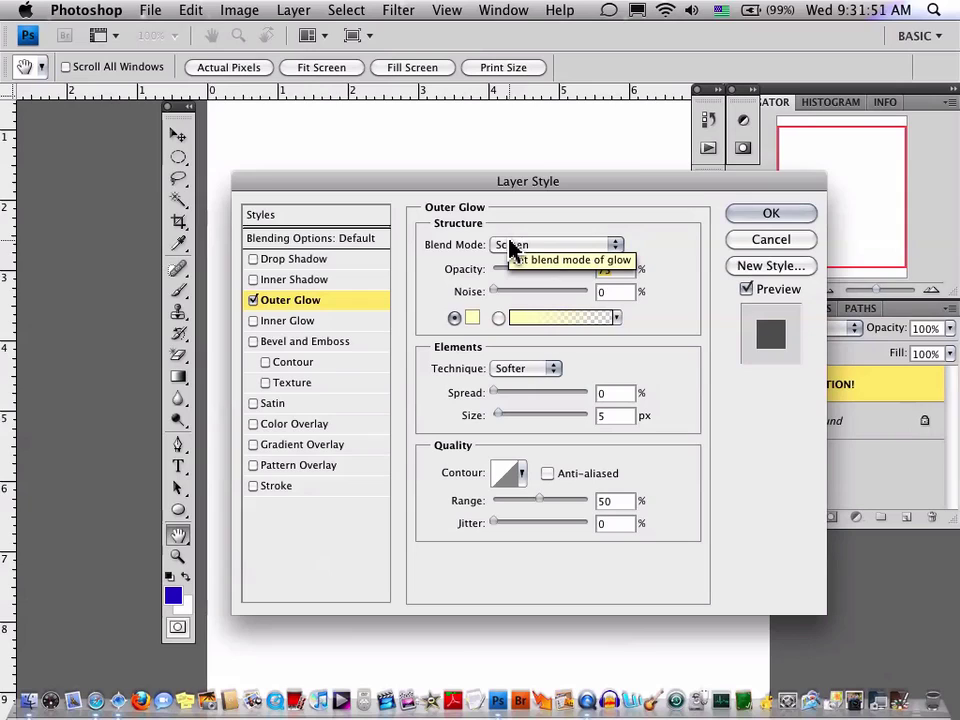
click(618, 250)
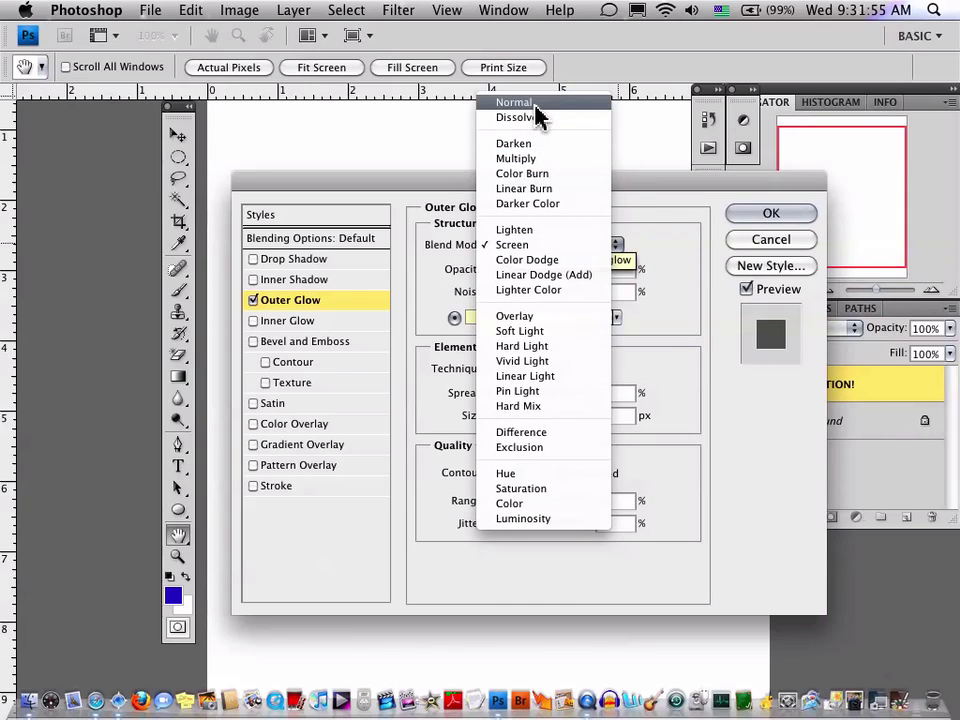
click(536, 104)
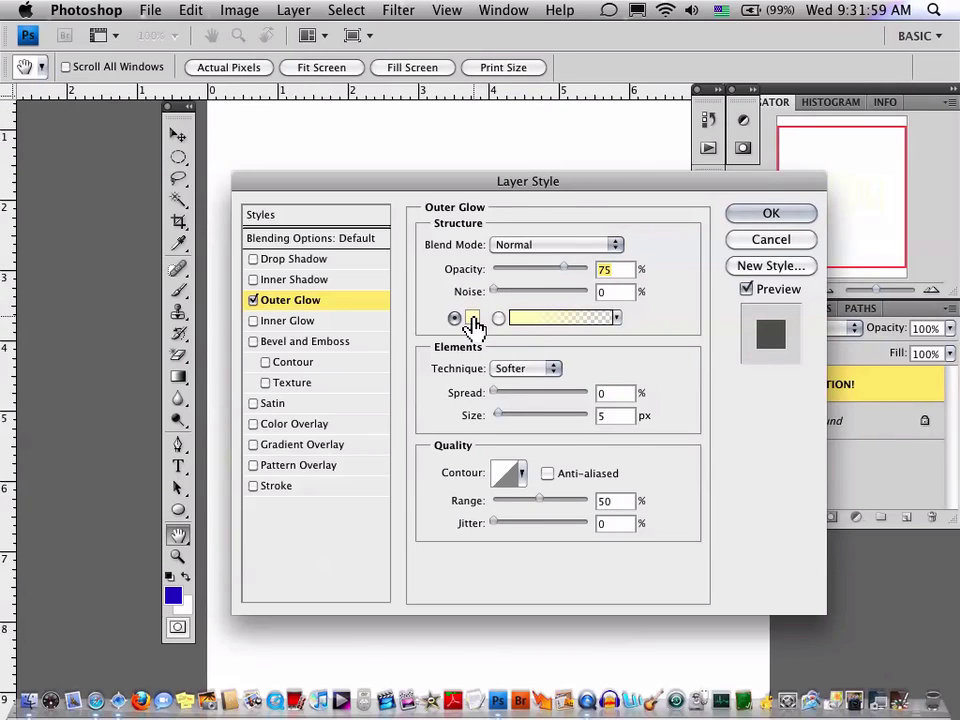
click(472, 320)
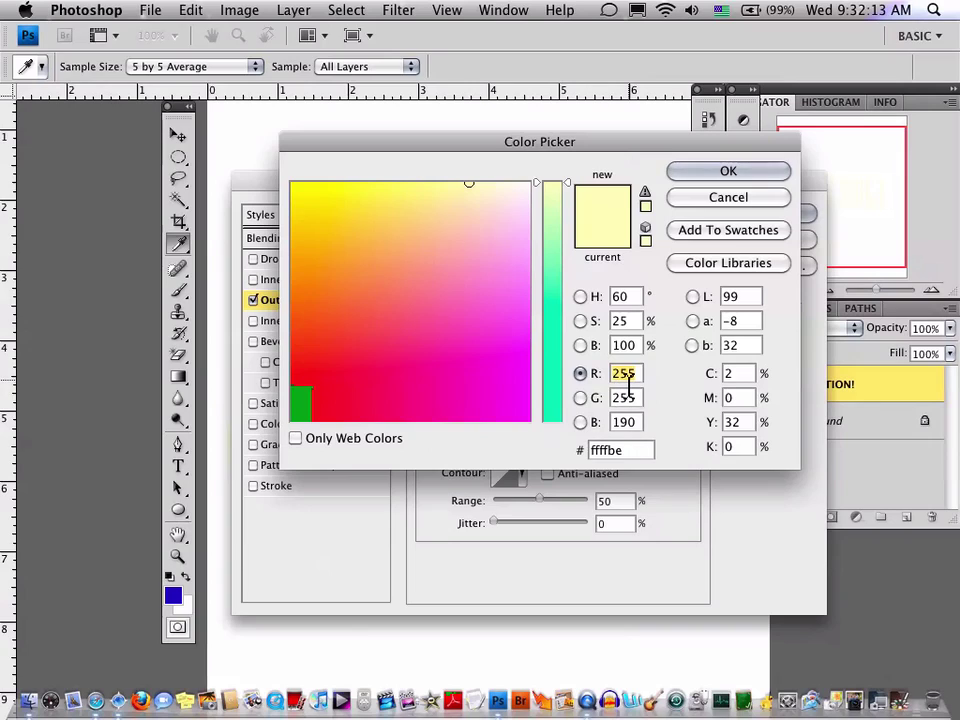
Set the outer glow colour to deep blue R 0, G 27, B 192 (001bc0)
text(0)
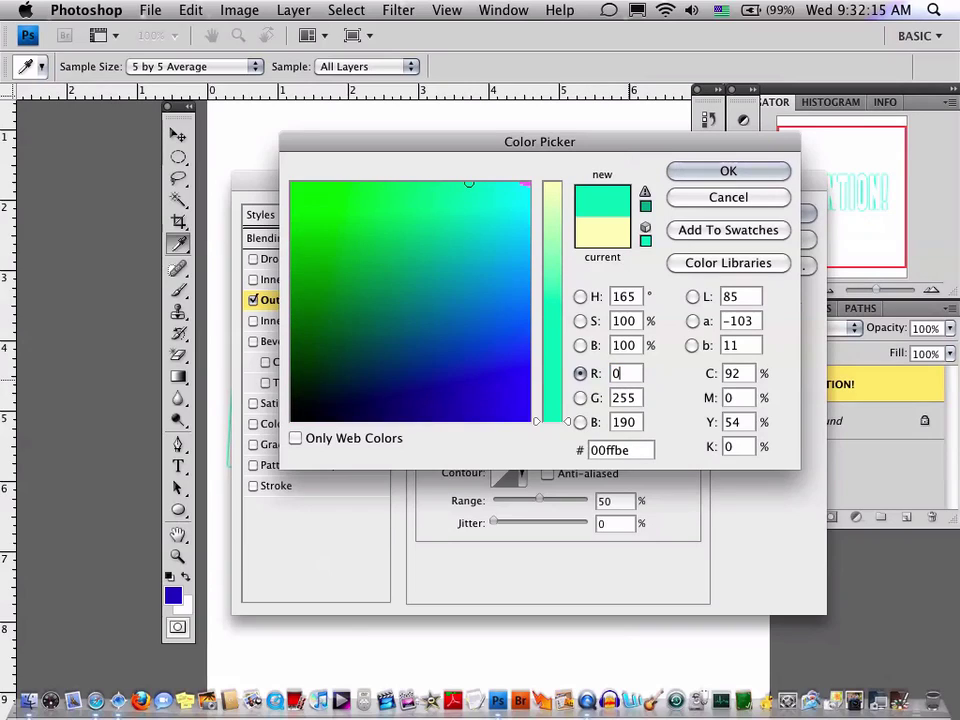
key(Tab)
text(2)
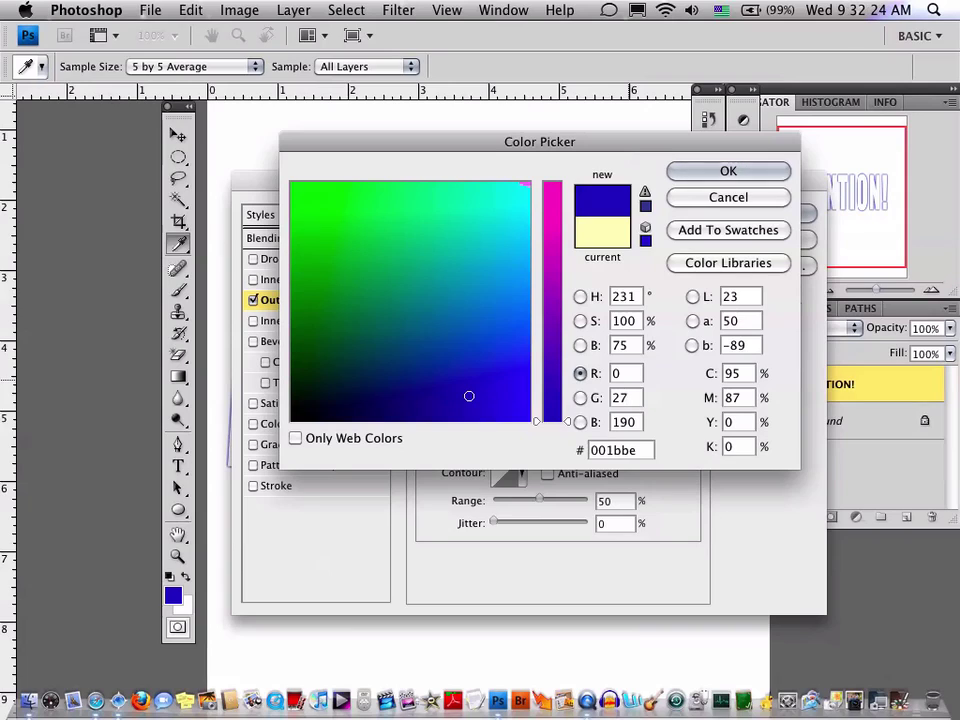
click(634, 422)
key(BackSpace)
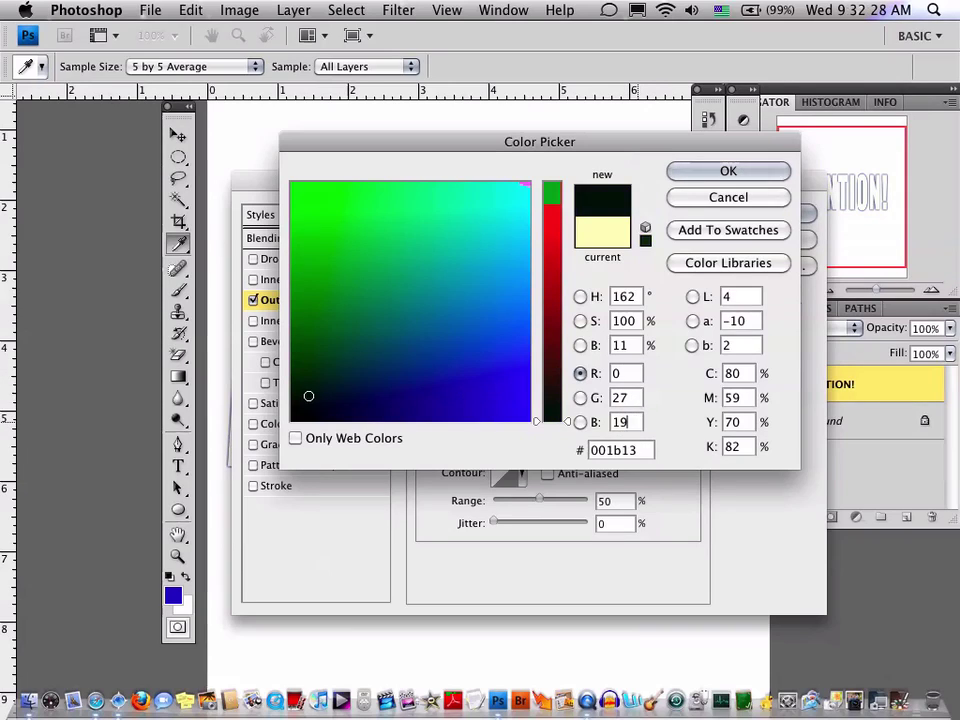
text(2)
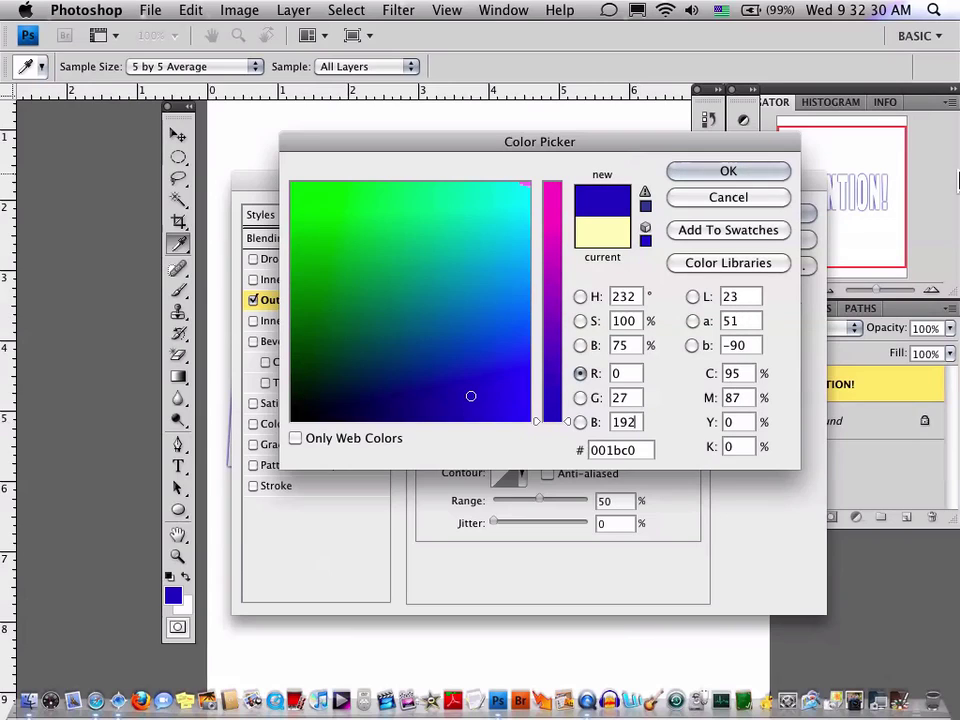
click(746, 173)
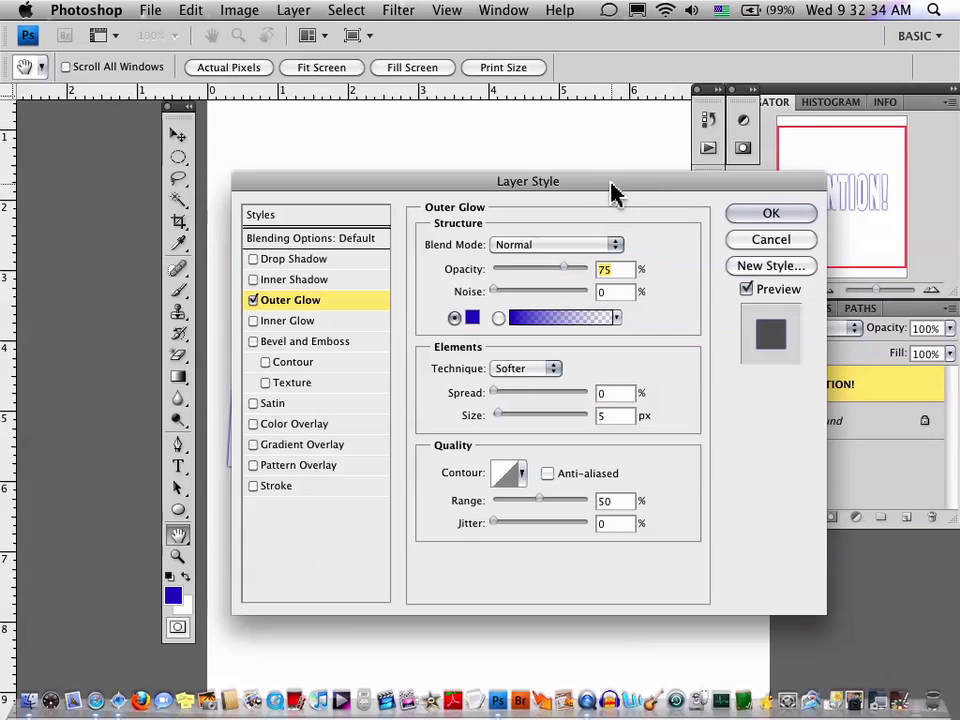
Raise the blue outer glow's opacity to 90%, keeping Normal blending
mouse_move(611, 193)
mouse_down()
mouse_move(663, 528)
mouse_move(634, 392)
mouse_move(628, 223)
mouse_move(616, 176)
mouse_up()
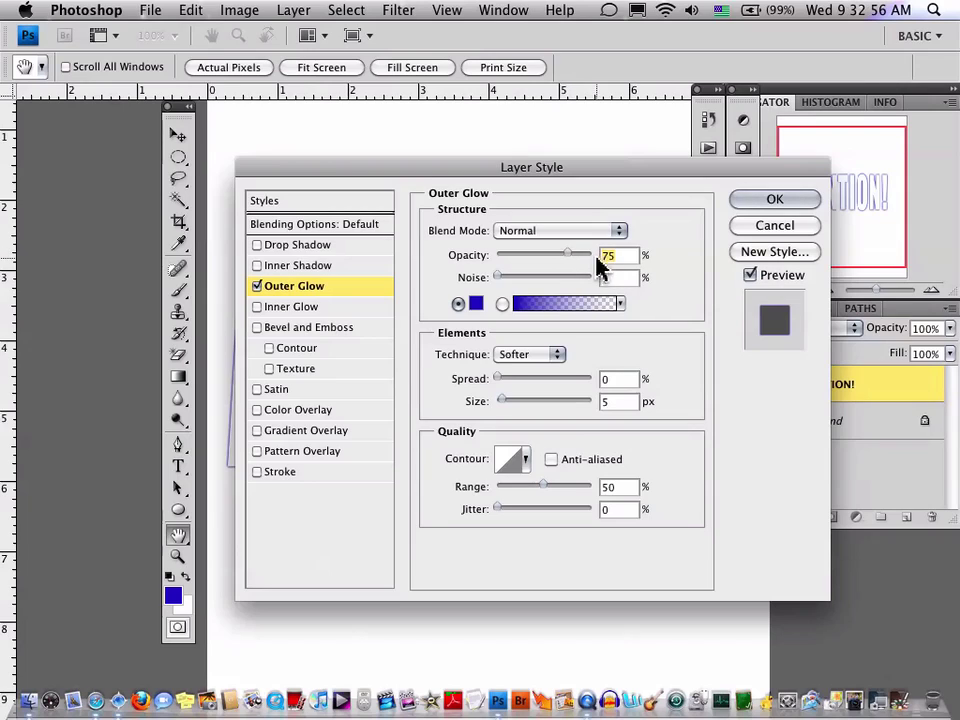
drag(567, 258, 579, 261)
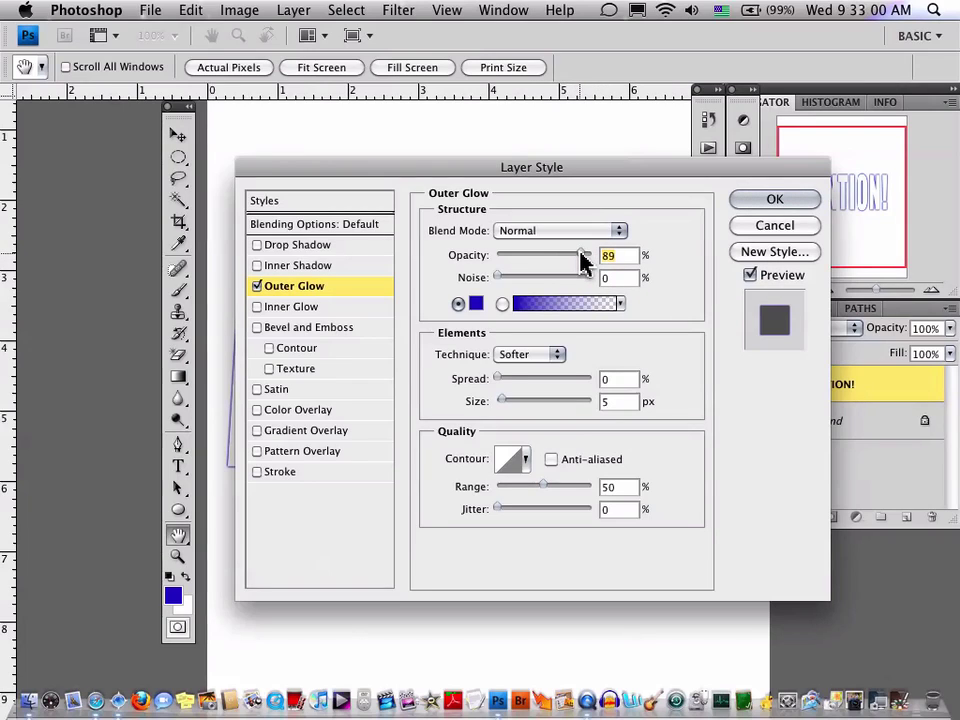
mouse_move(578, 180)
mouse_down()
mouse_move(607, 232)
mouse_move(607, 508)
mouse_move(595, 527)
mouse_move(540, 300)
mouse_move(565, 178)
mouse_up()
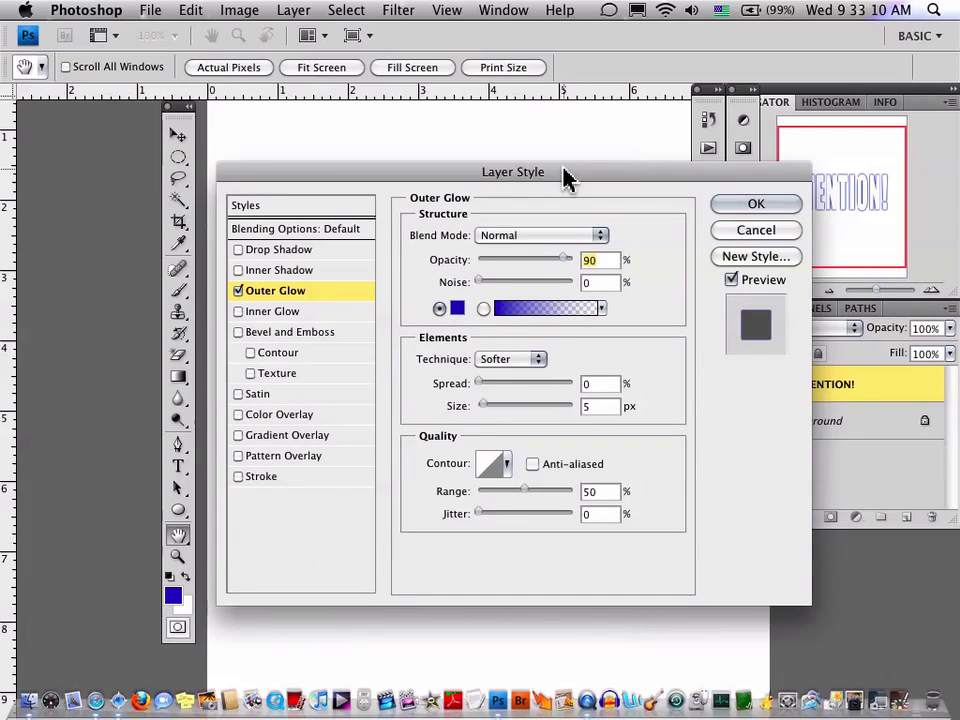
Set the outer glow technique to Precise and increase its Spread to 17%
click(506, 361)
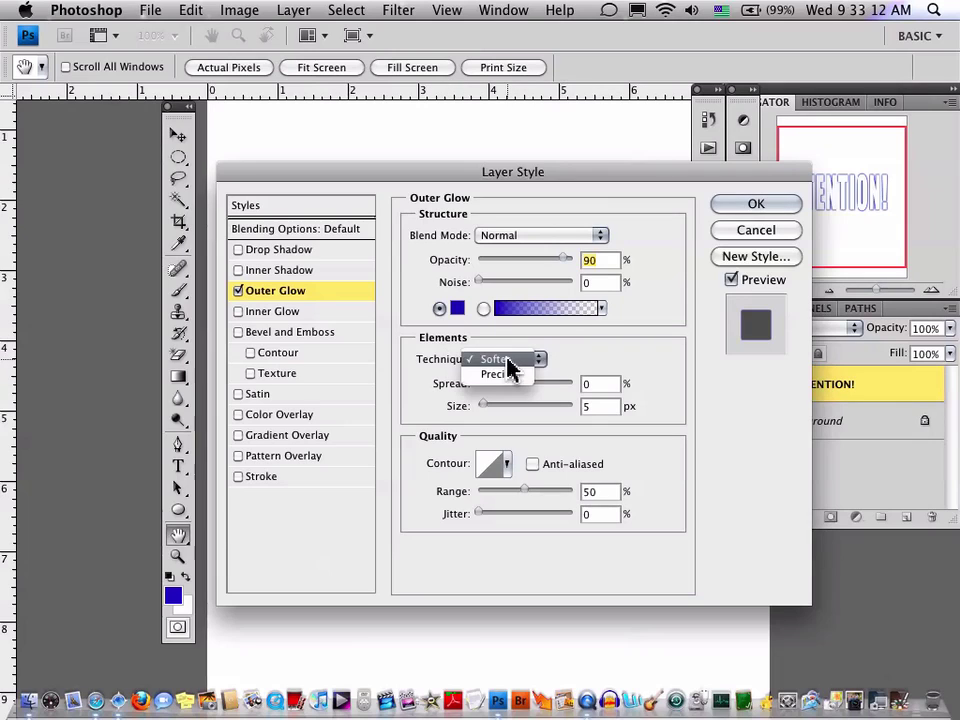
click(508, 380)
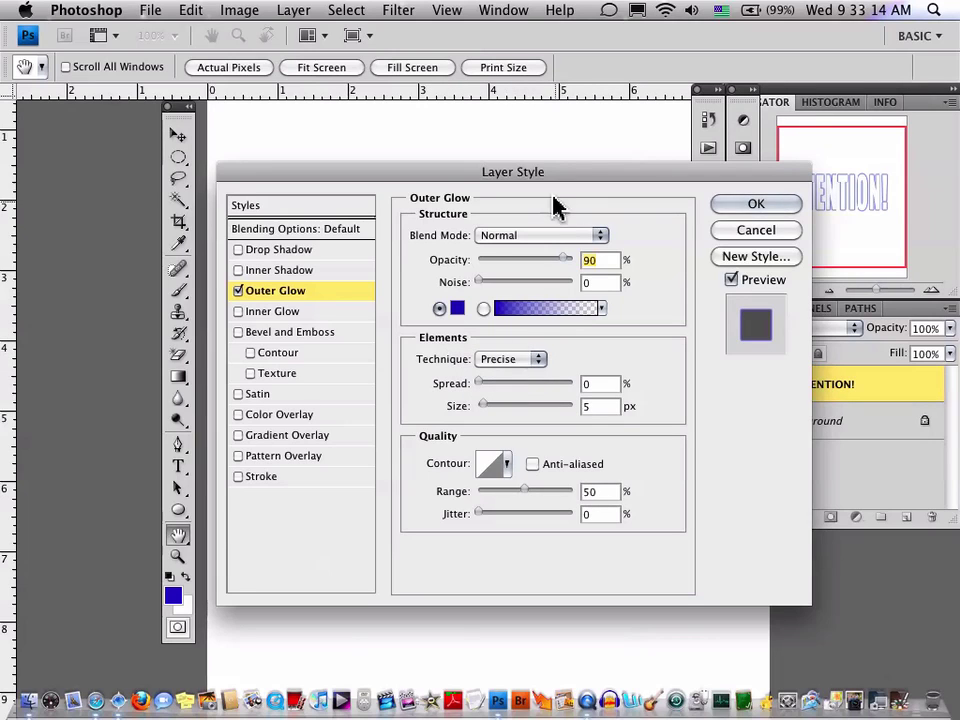
drag(559, 177, 699, 214)
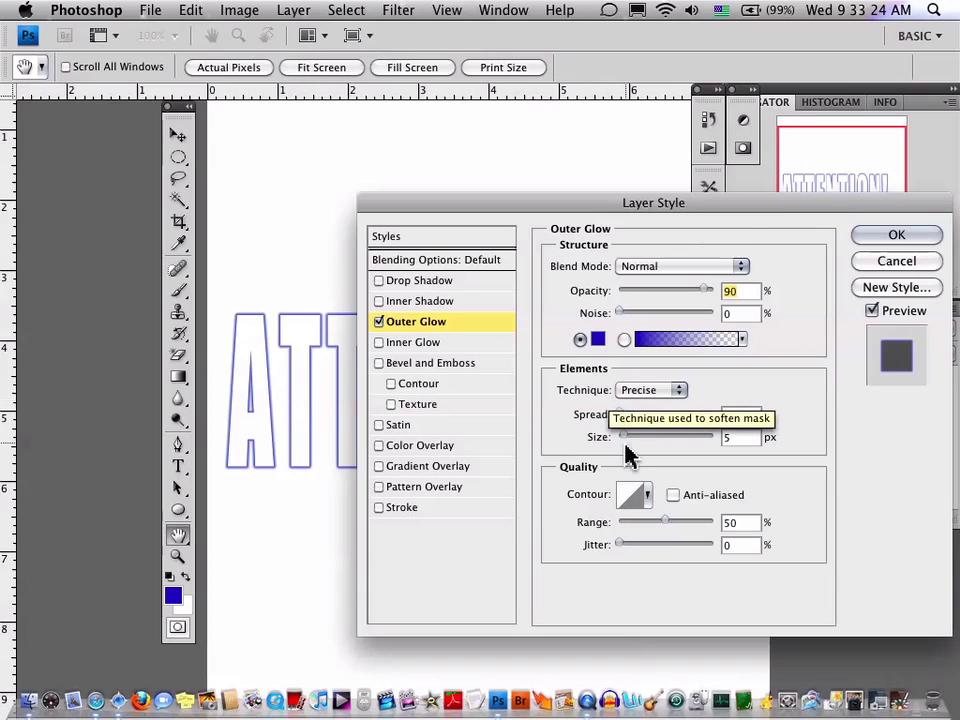
drag(625, 421, 632, 422)
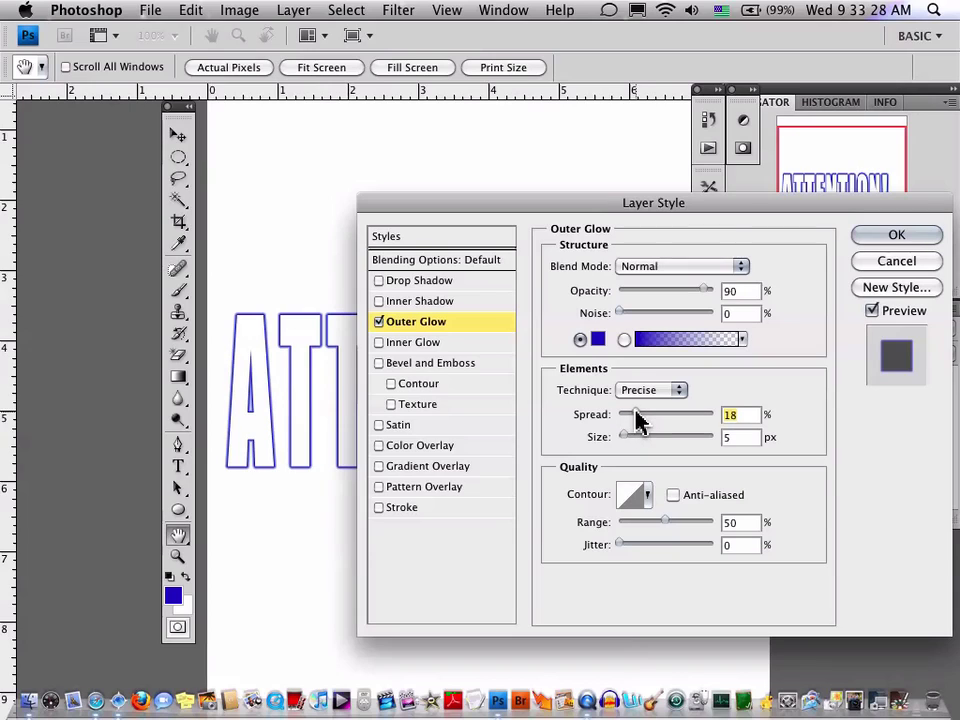
mouse_move(642, 413)
mouse_down()
mouse_move(695, 412)
mouse_move(645, 413)
mouse_move(637, 425)
mouse_up()
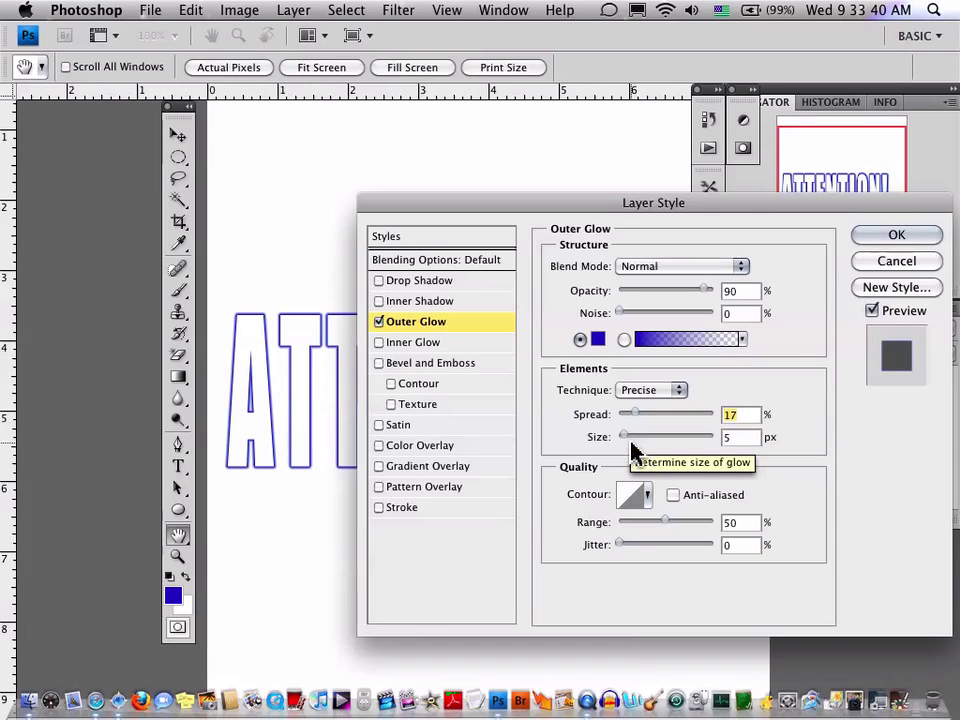
Try the outer glow Size at 0 px, then set it to 24 px
drag(626, 437, 615, 438)
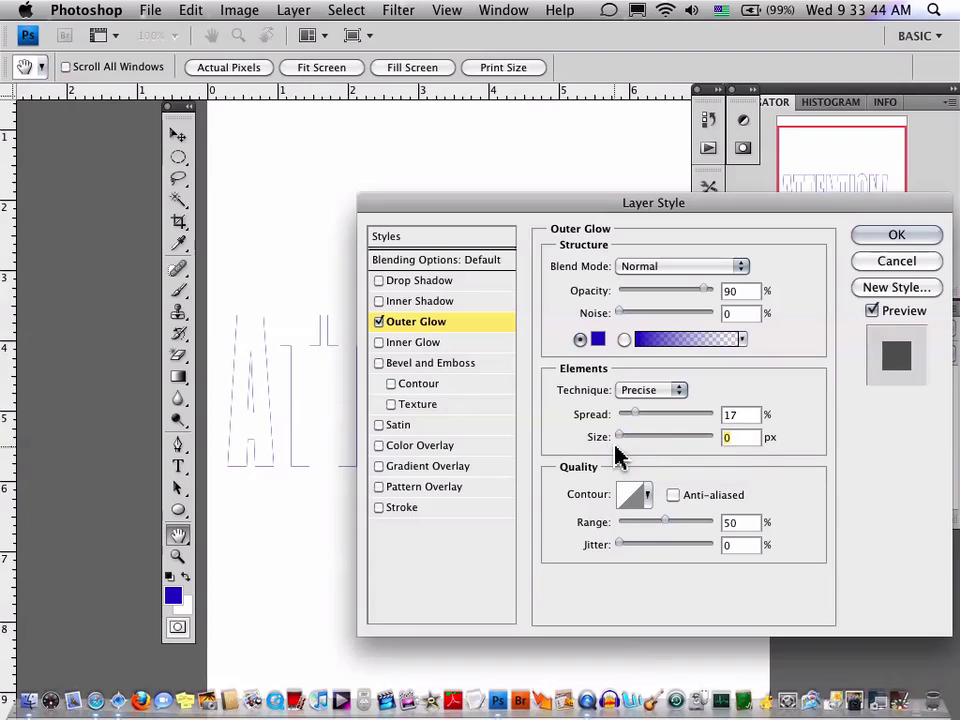
drag(619, 437, 635, 438)
drag(568, 205, 808, 414)
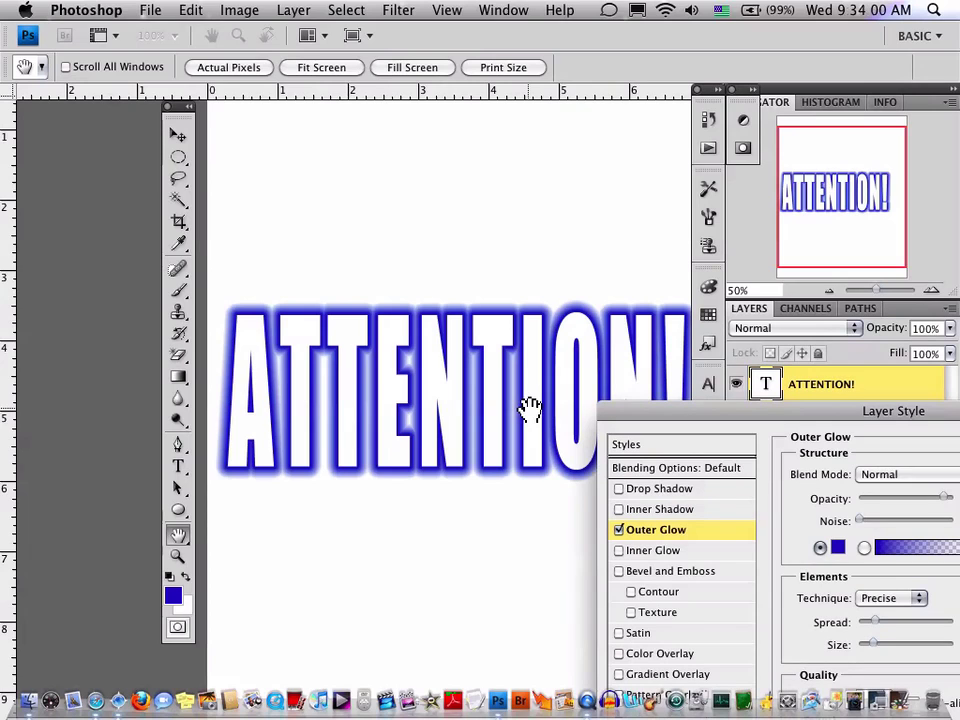
drag(721, 418, 544, 212)
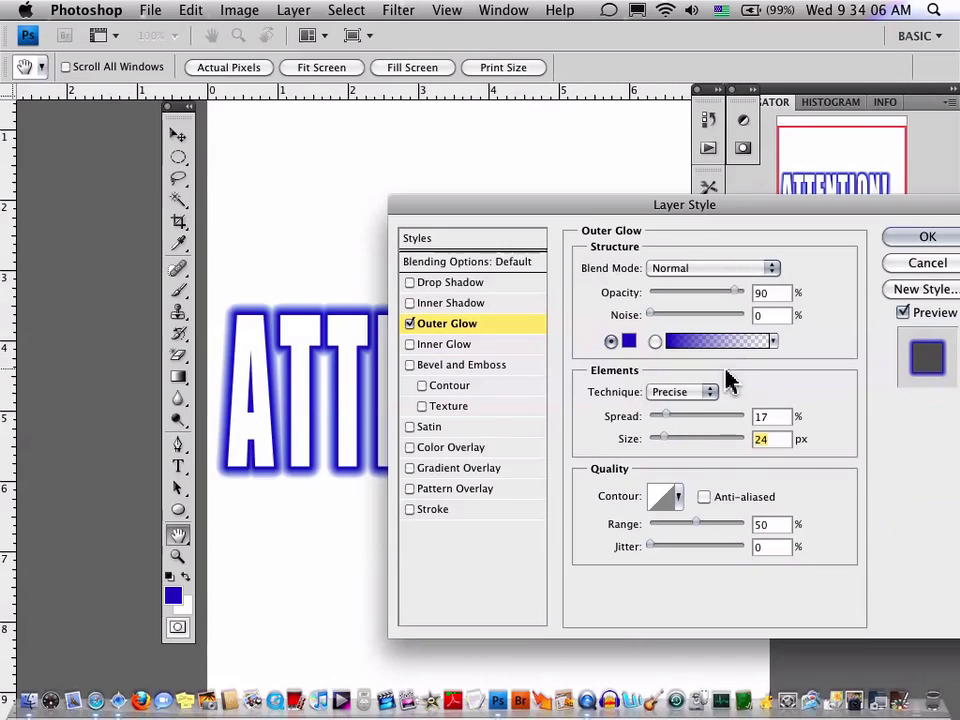
click(702, 391)
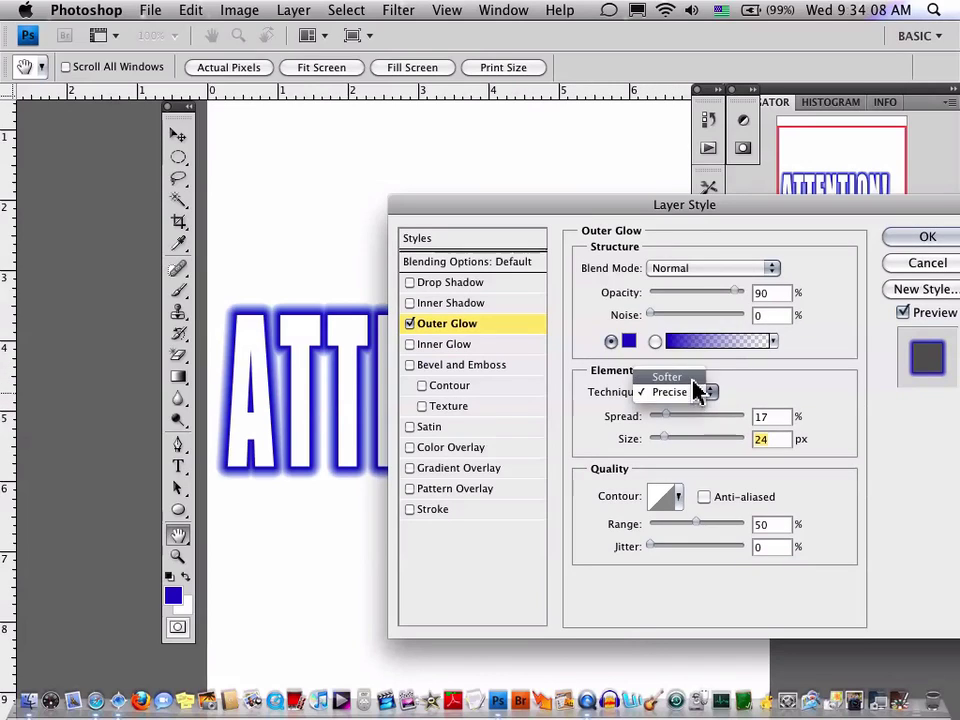
click(693, 380)
drag(632, 209, 734, 232)
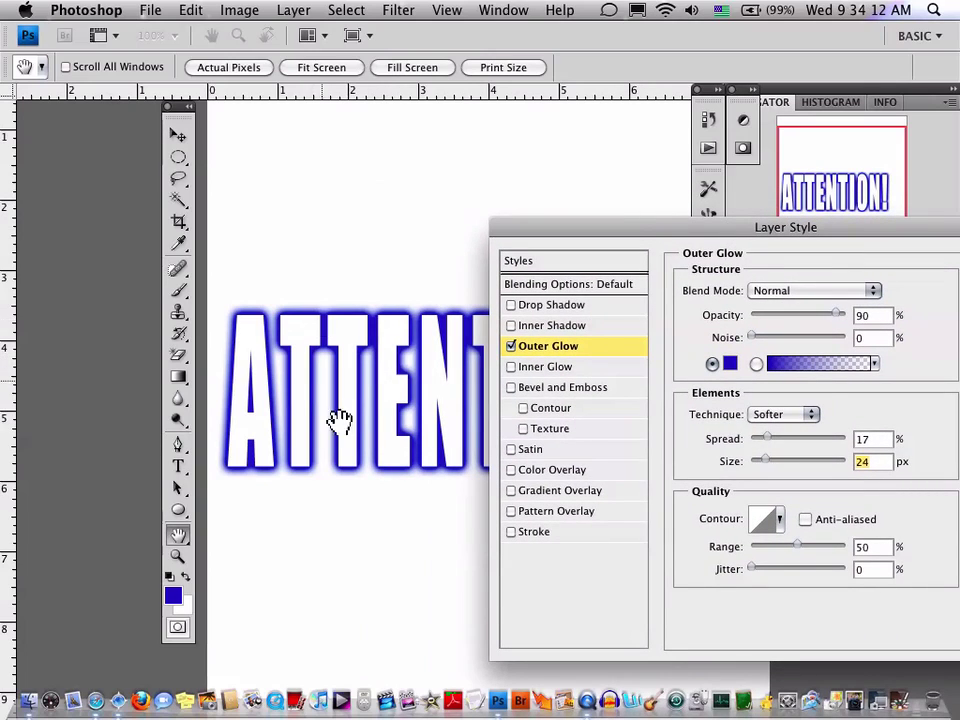
click(791, 414)
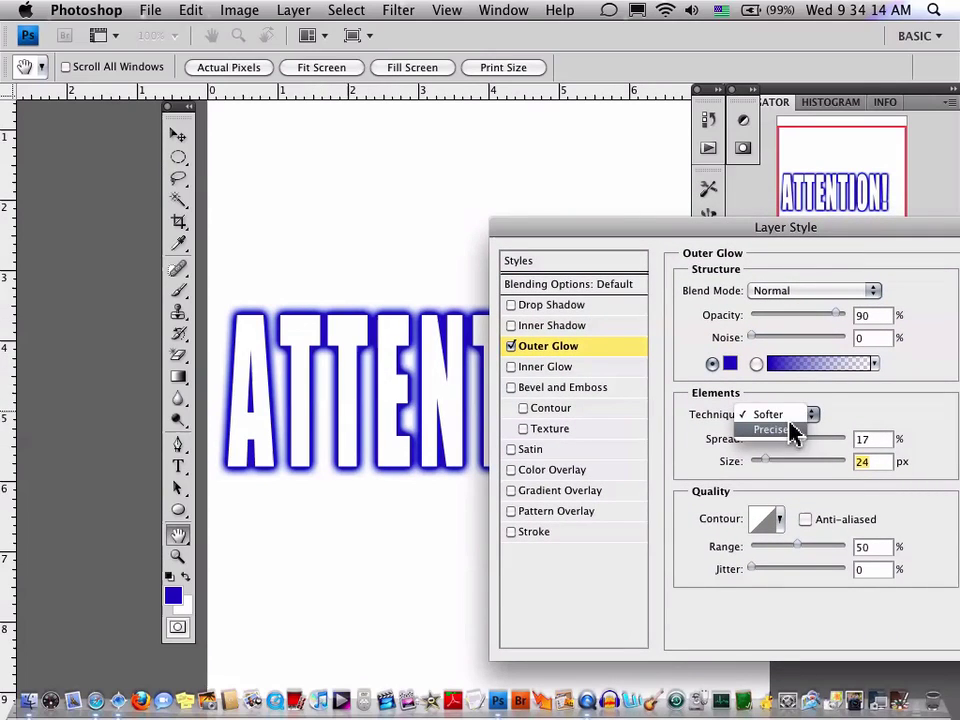
click(790, 429)
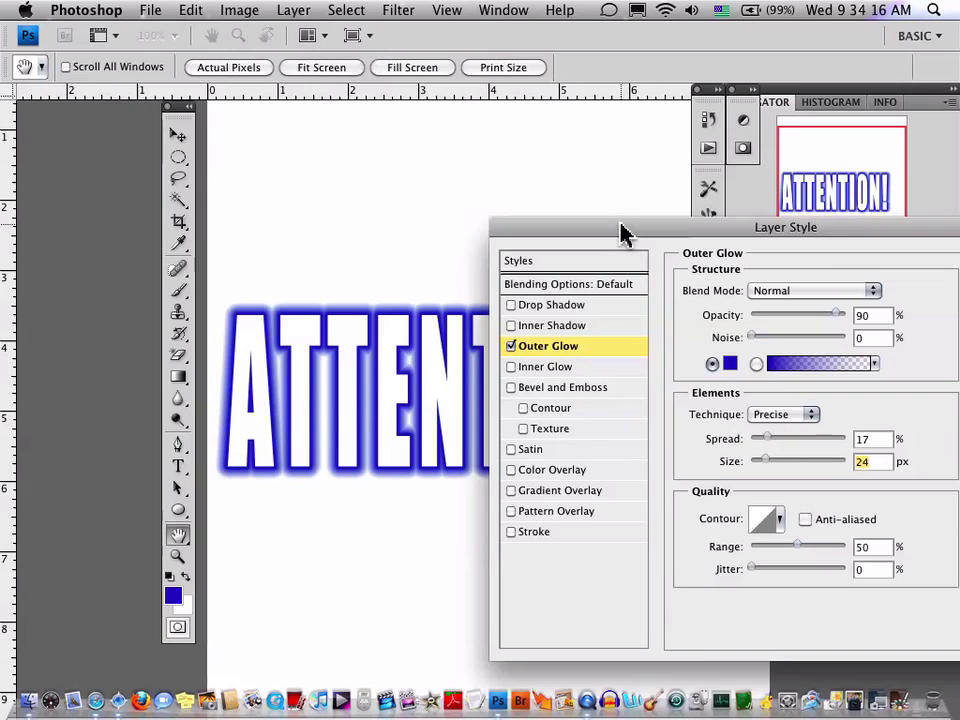
drag(623, 232, 791, 507)
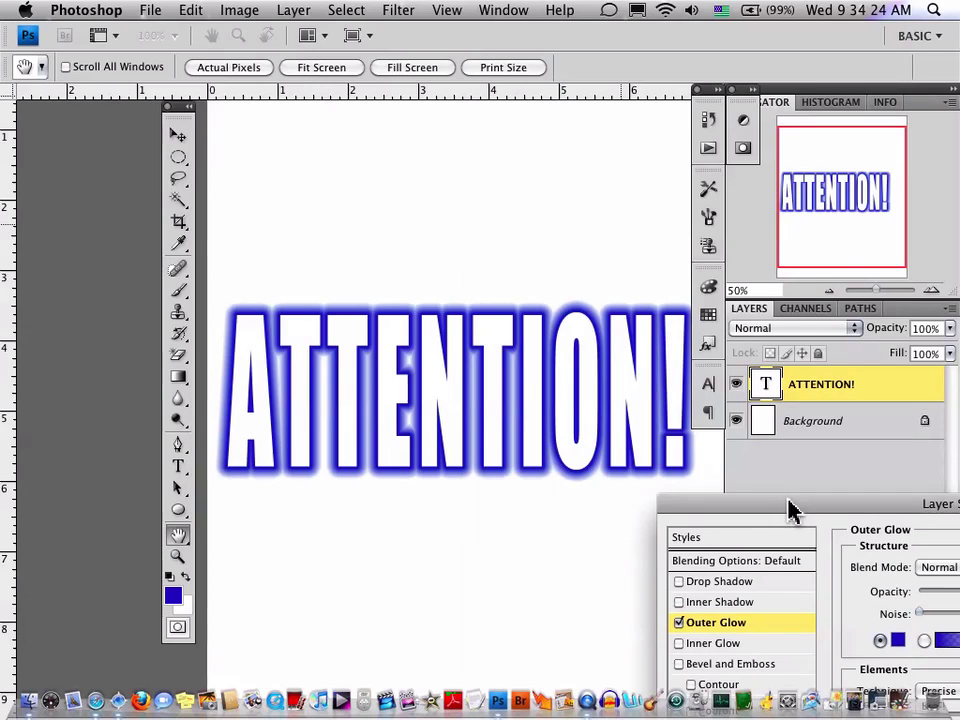
drag(789, 510, 529, 498)
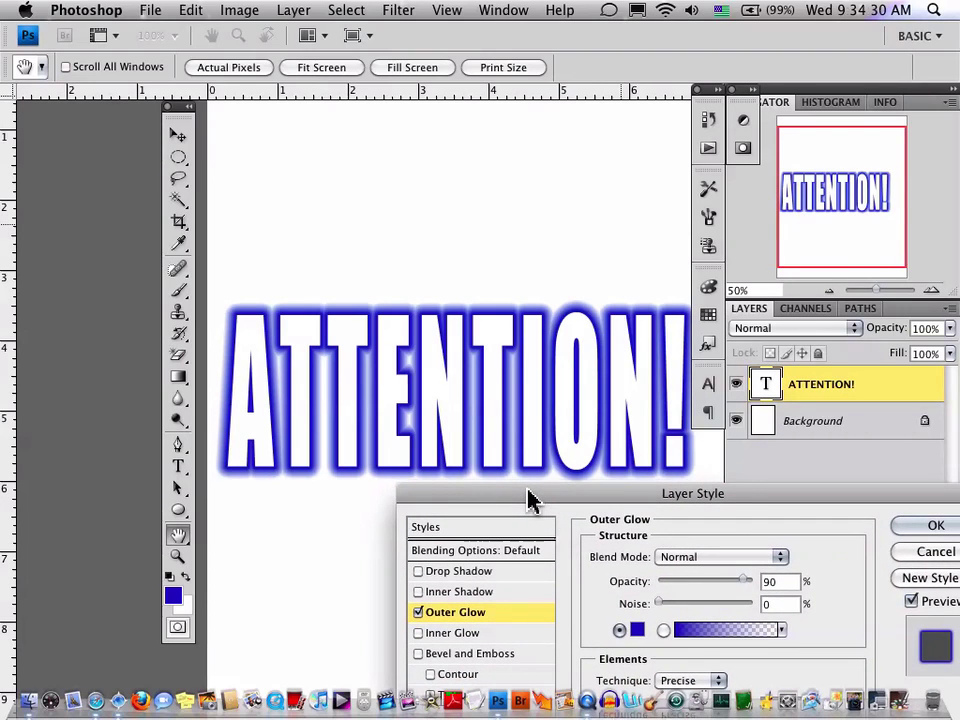
drag(529, 498, 380, 140)
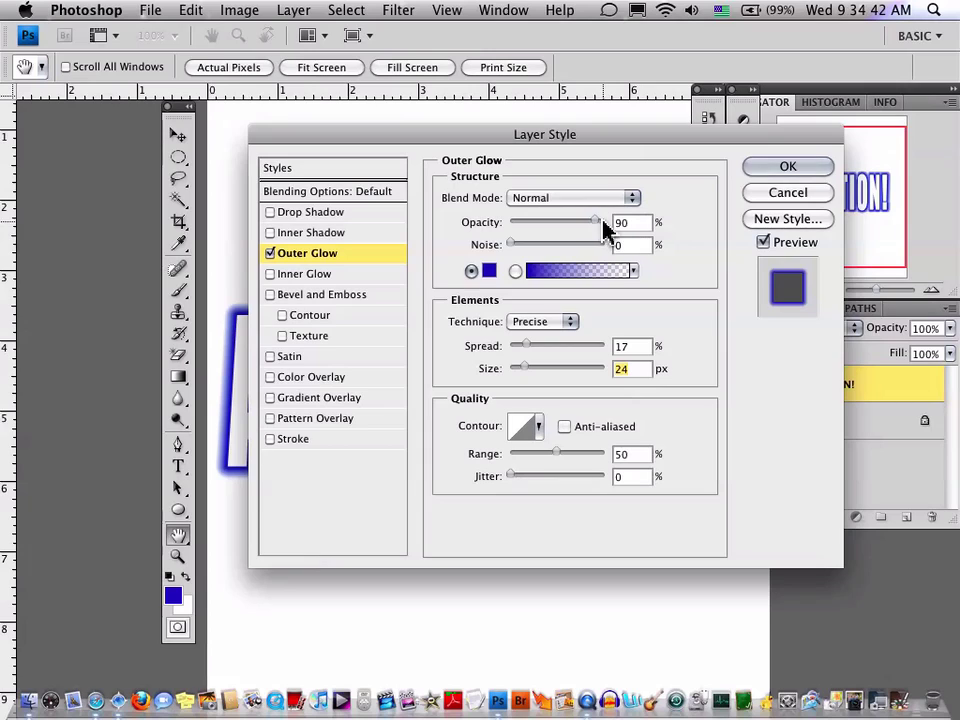
click(490, 273)
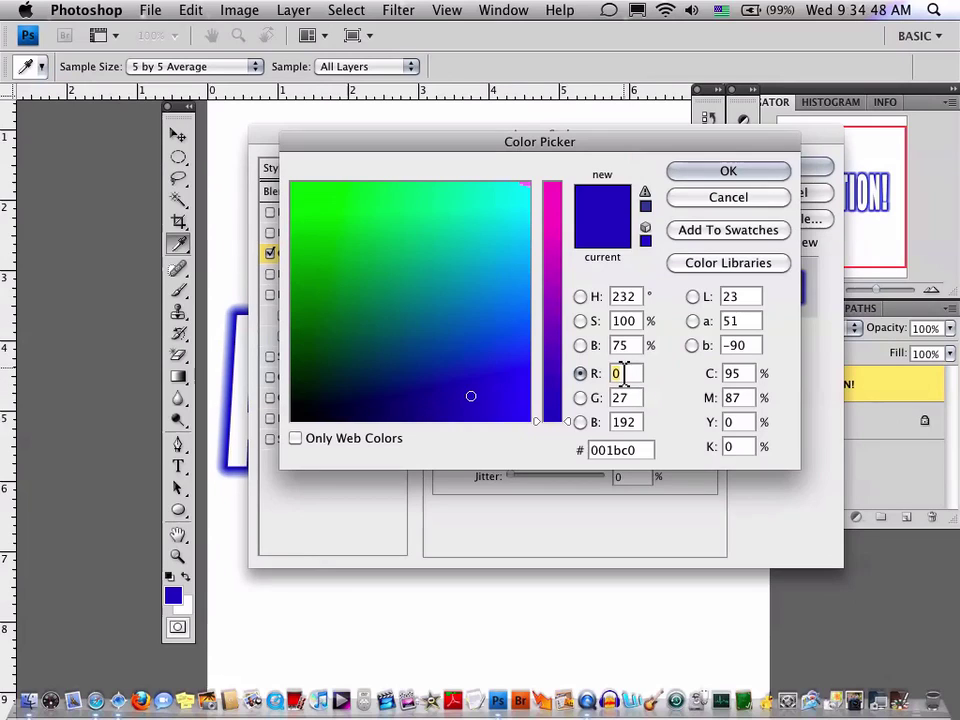
click(778, 170)
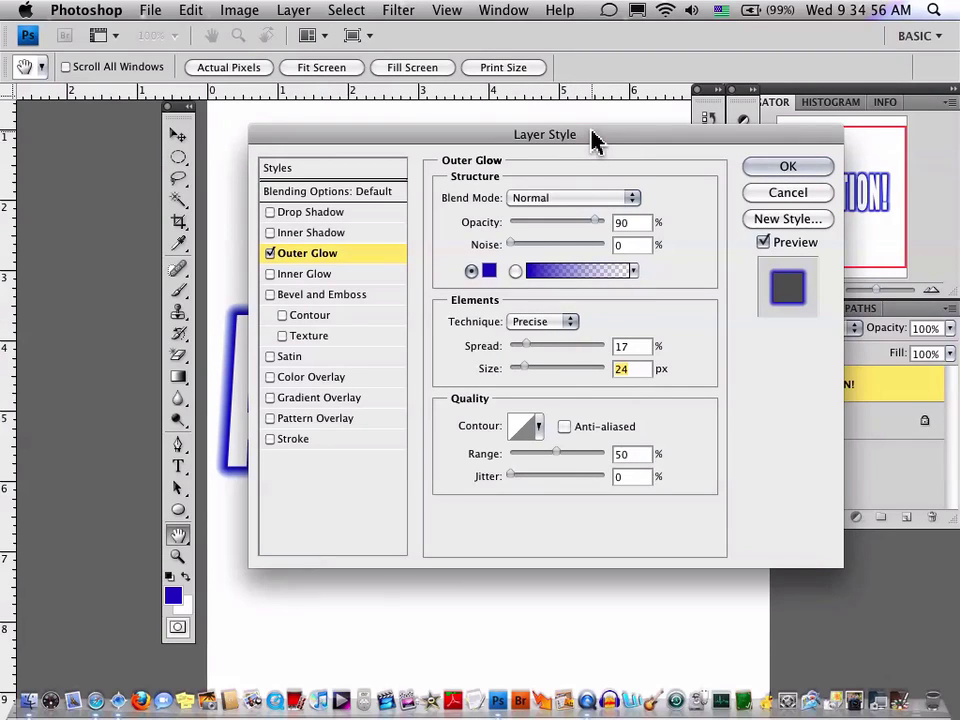
drag(592, 145, 808, 209)
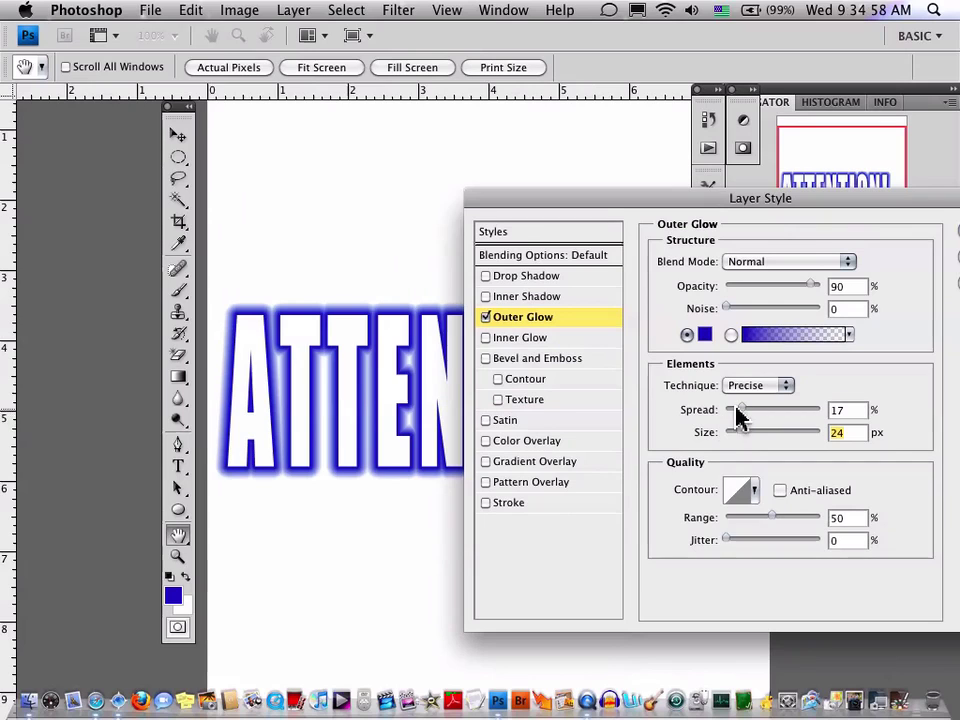
drag(741, 410, 770, 418)
drag(772, 413, 741, 440)
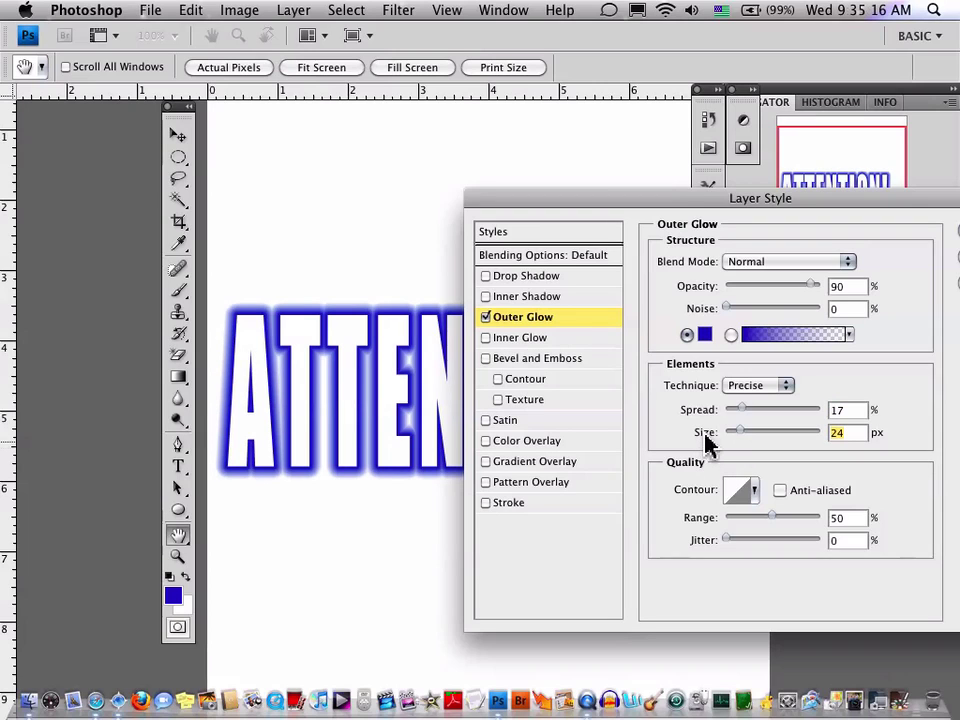
drag(665, 205, 457, 178)
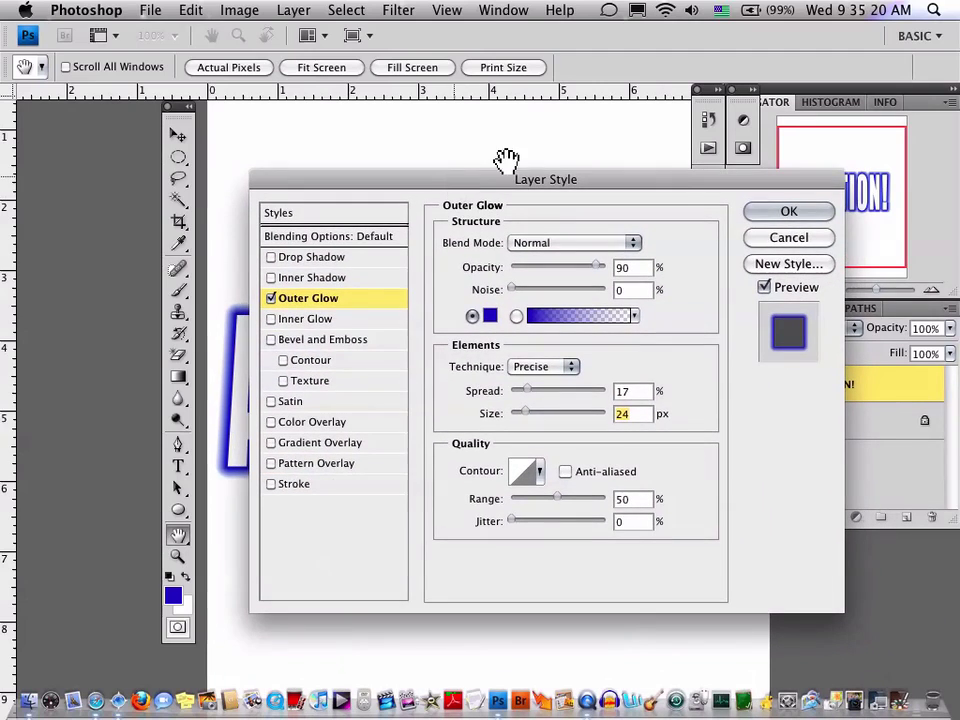
Confirm the Layer Style dialog with OK, then open and close the fx menu
click(776, 212)
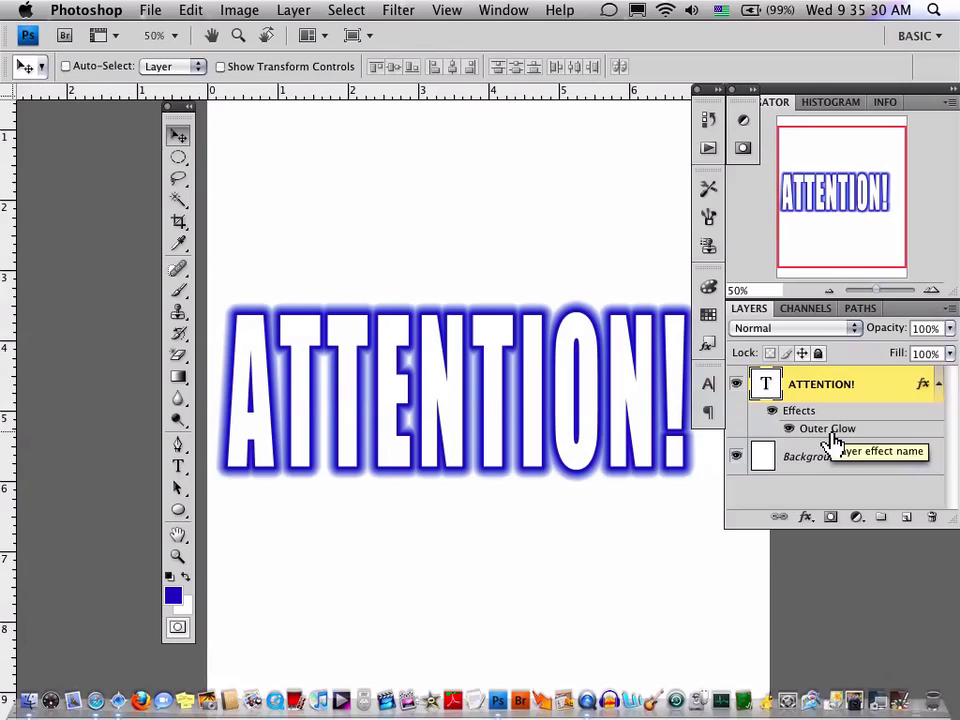
click(806, 519)
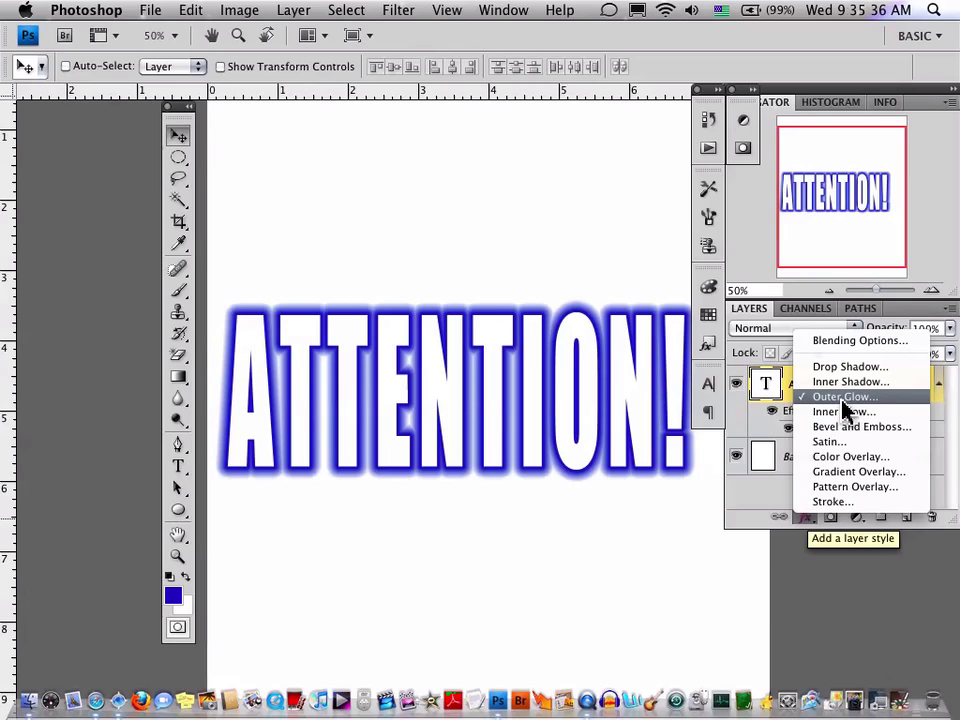
click(757, 215)
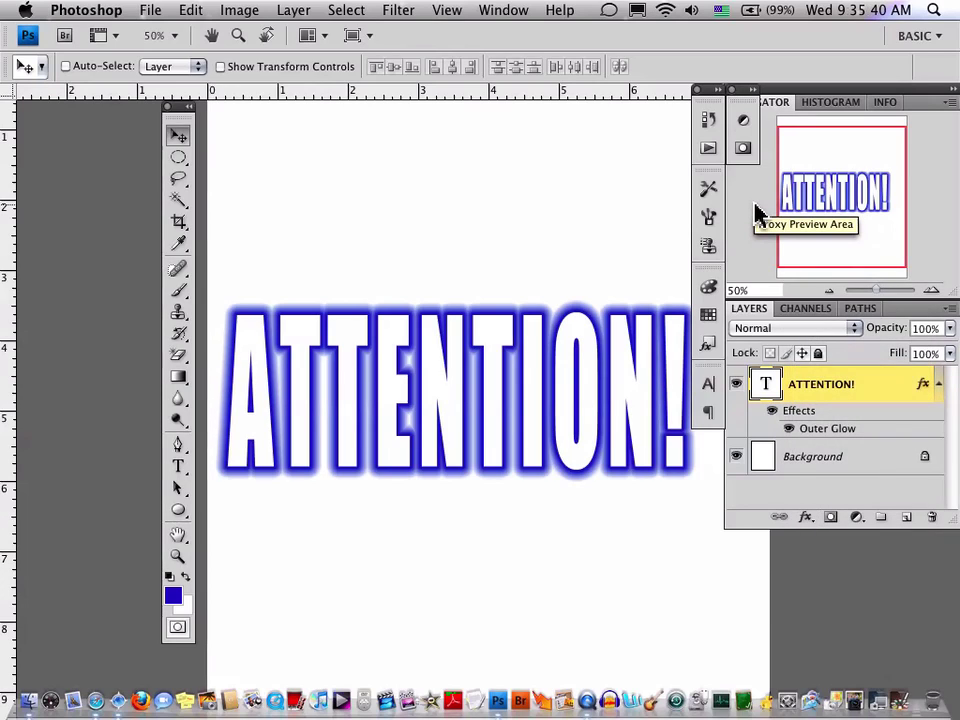